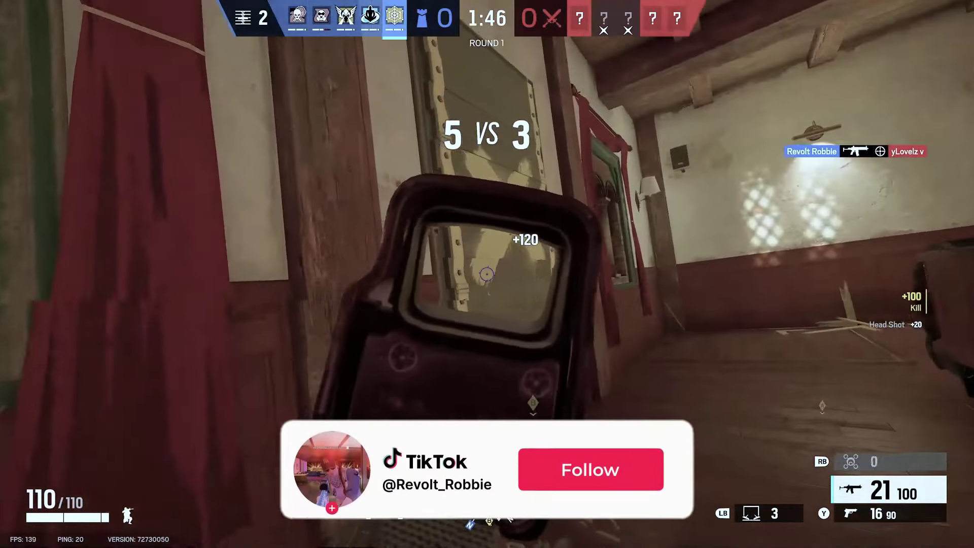
click(486, 274)
click(487, 274)
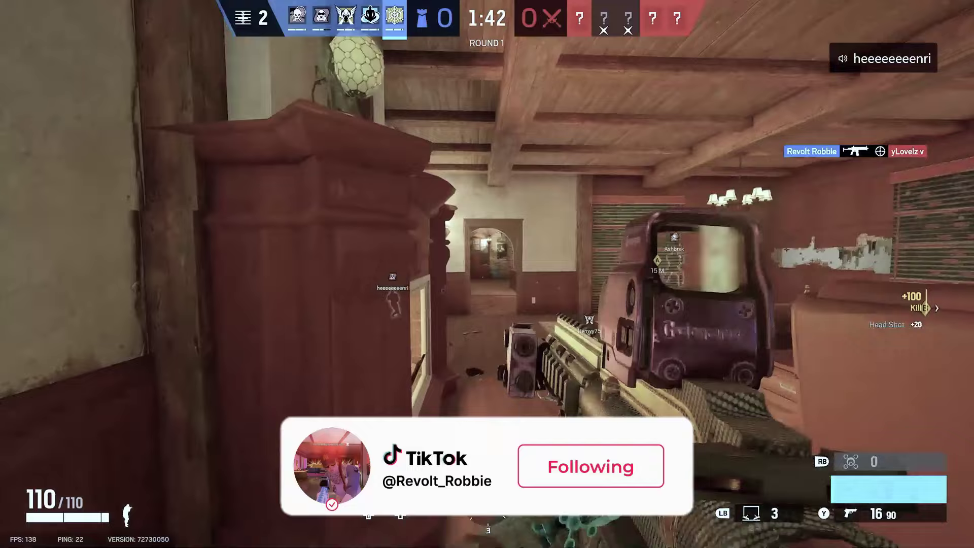
right_click(487, 275)
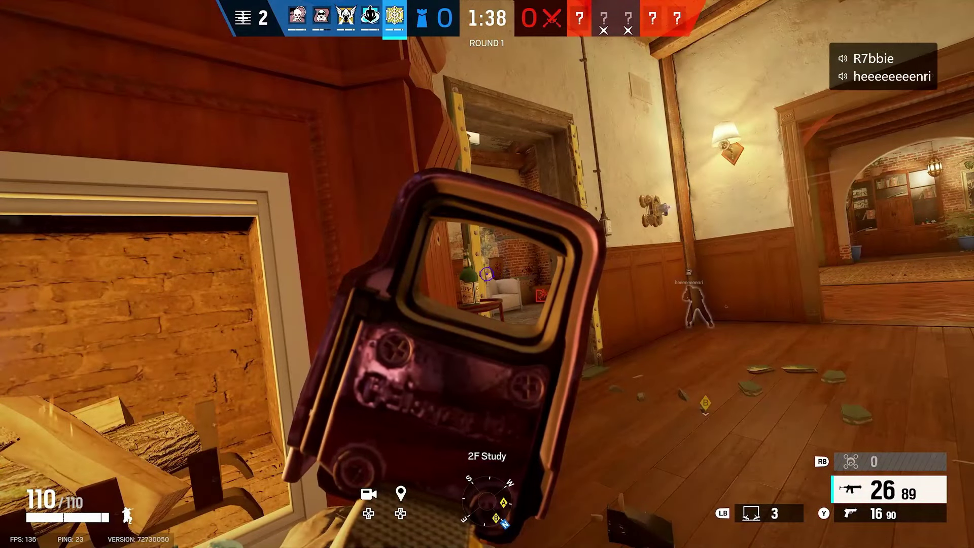
key(w)
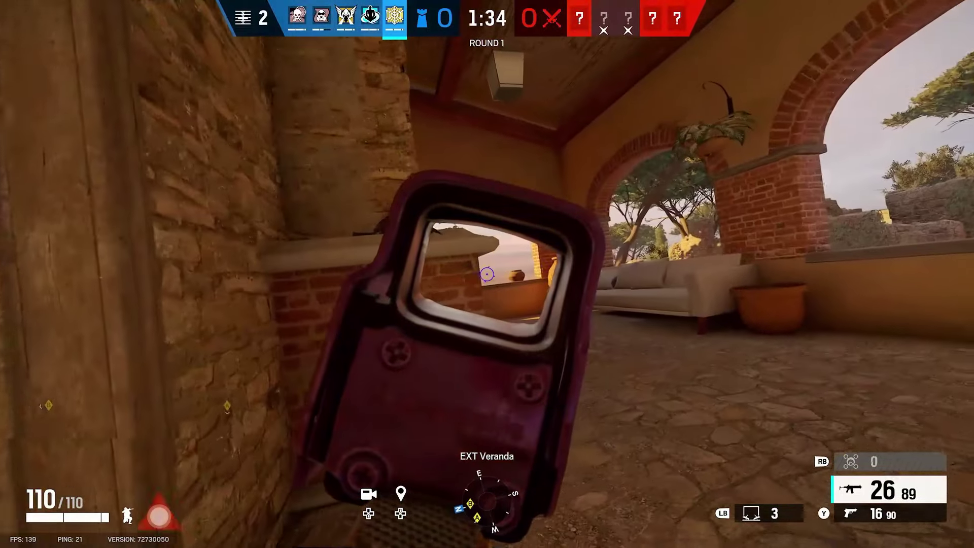
click(487, 274)
click(487, 274)
key(w)
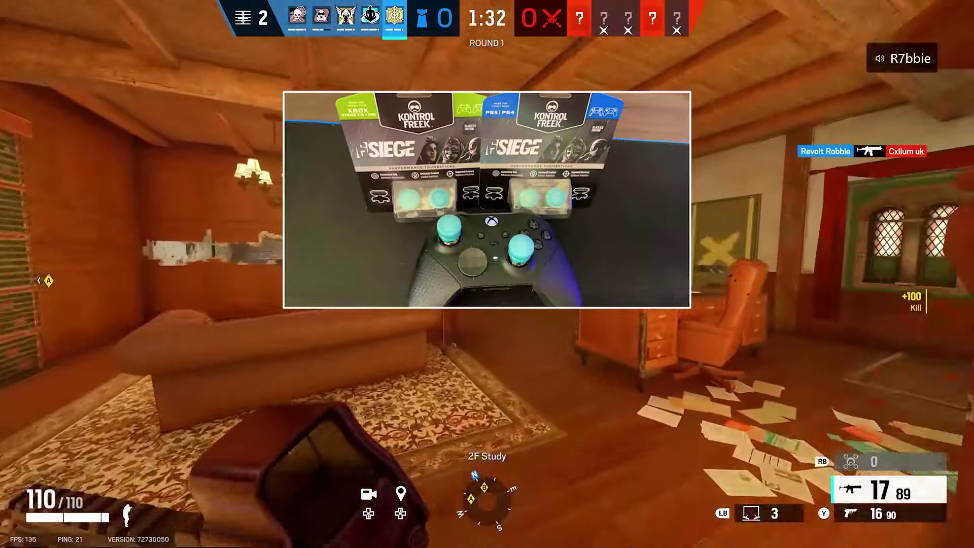
key(w)
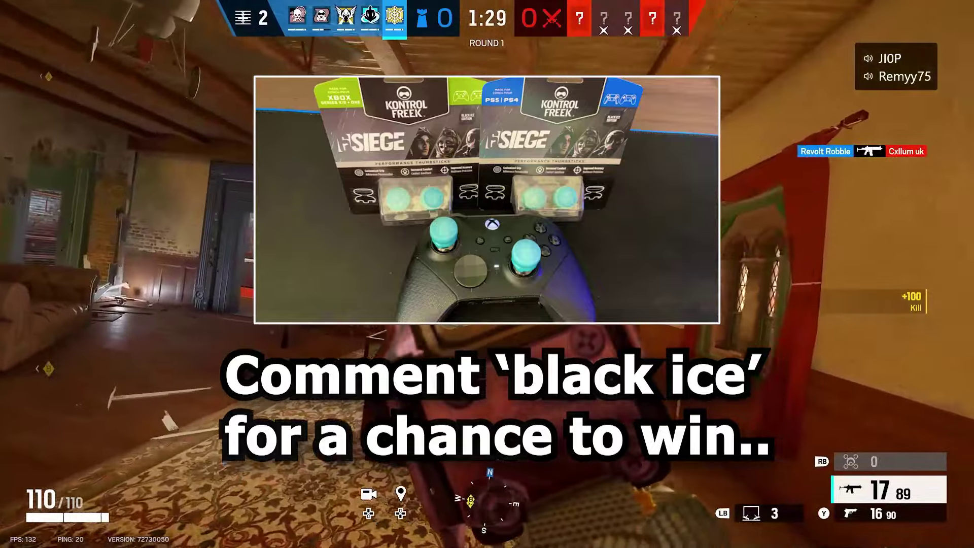
key(w)
click(487, 274)
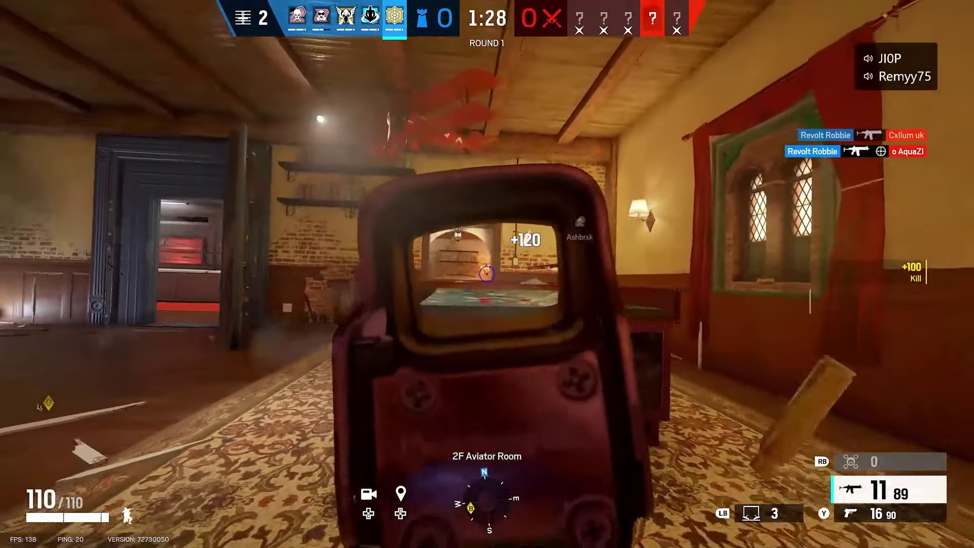
key(r)
key(w)
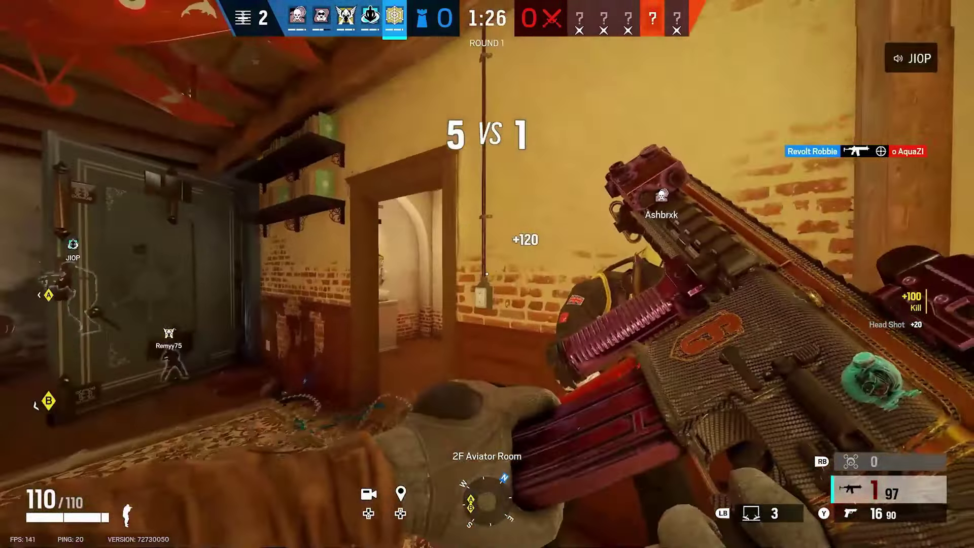
key(w)
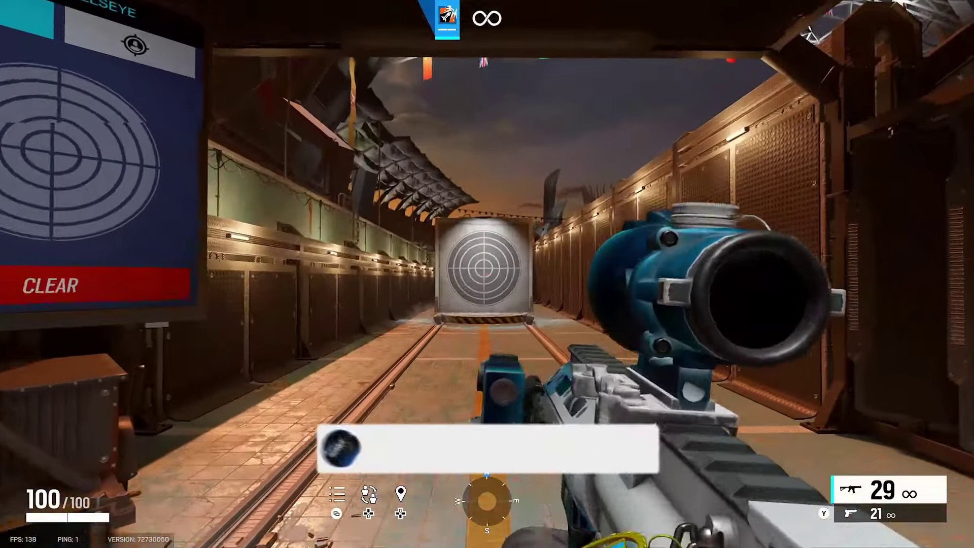
right_click(487, 274)
click(488, 274)
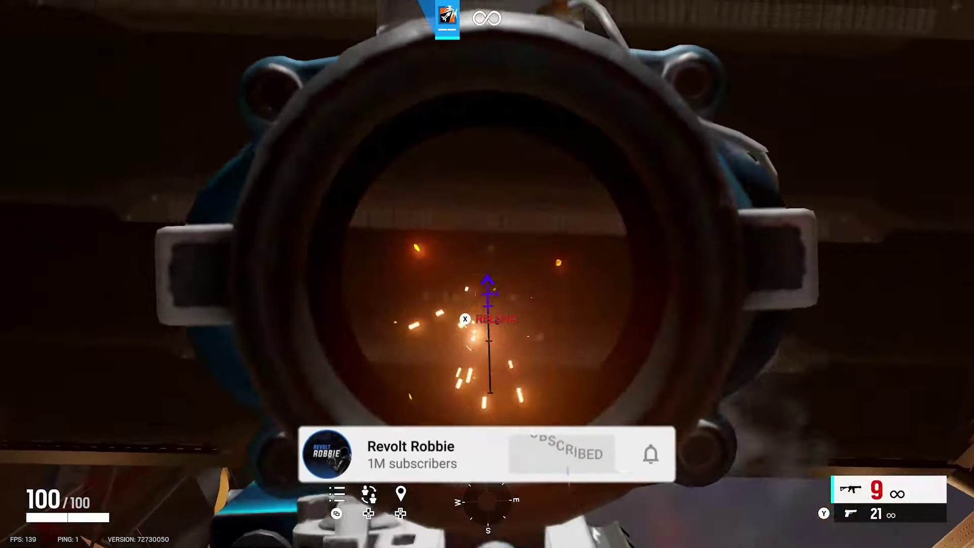
click(488, 274)
right_click(487, 274)
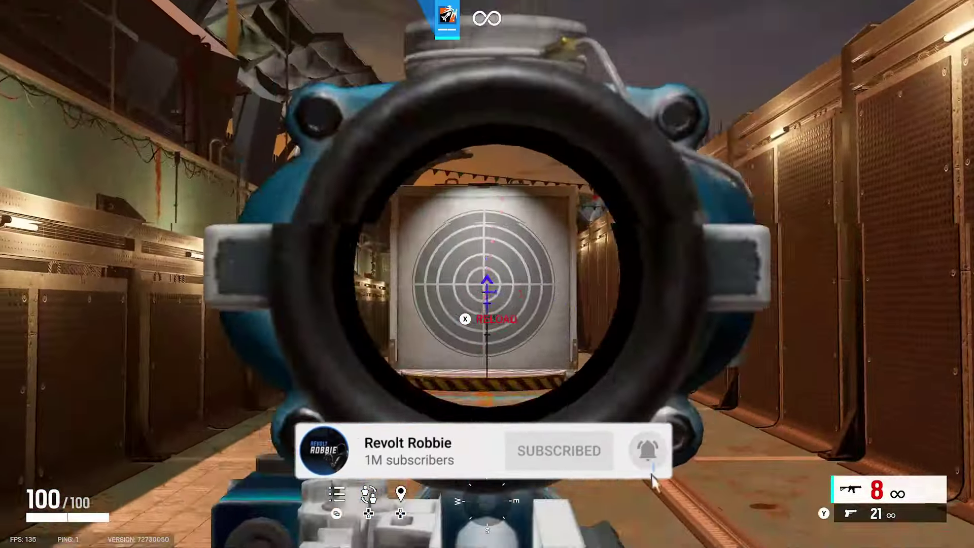
key(r)
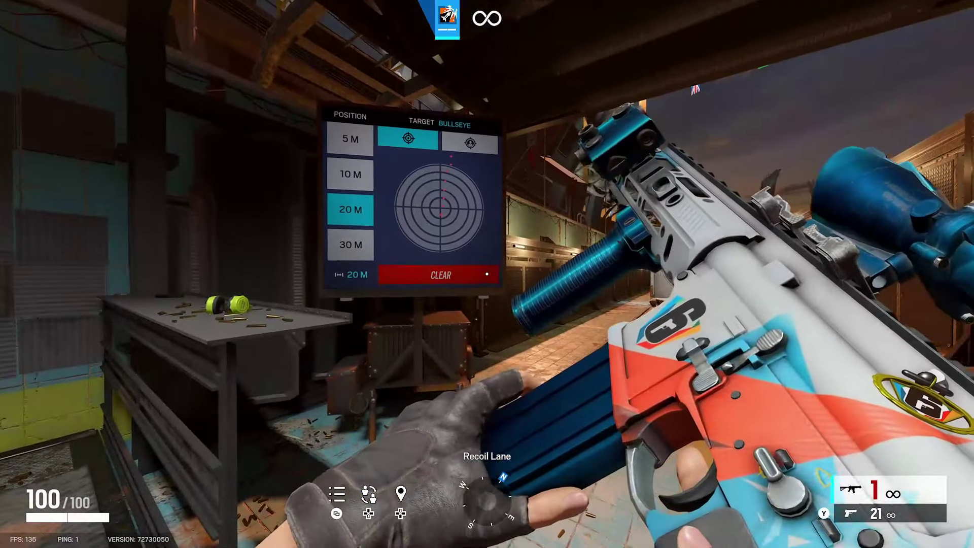
key(s)
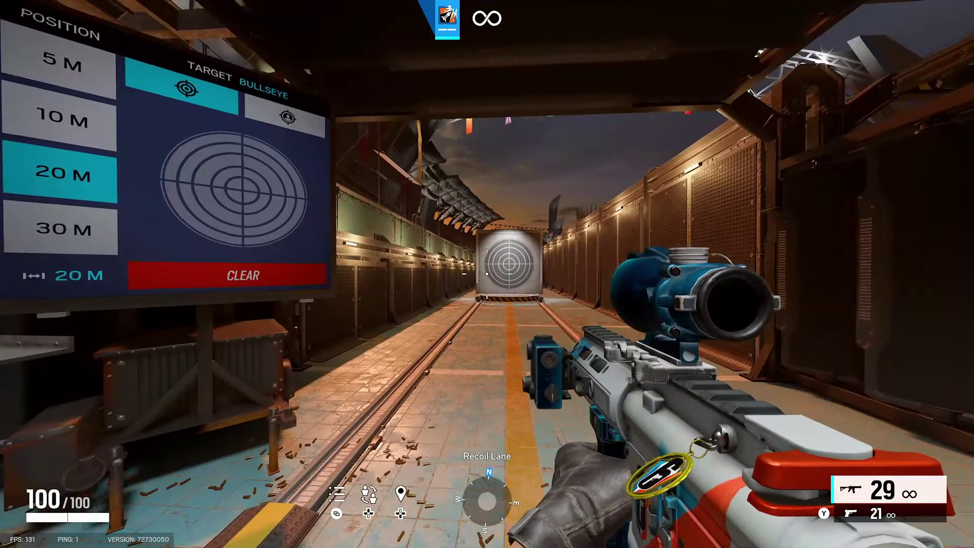
right_click(487, 274)
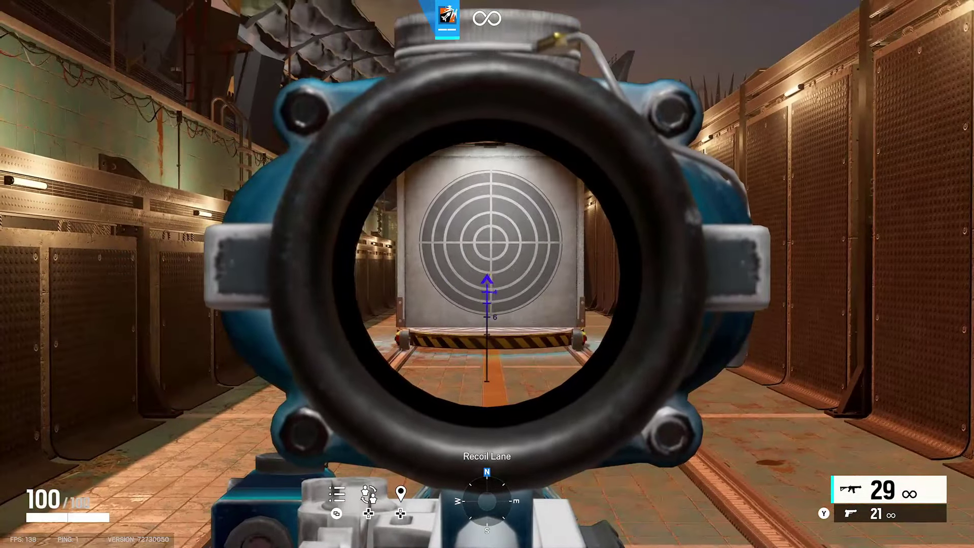
drag(487, 275, 487, 274)
right_click(487, 274)
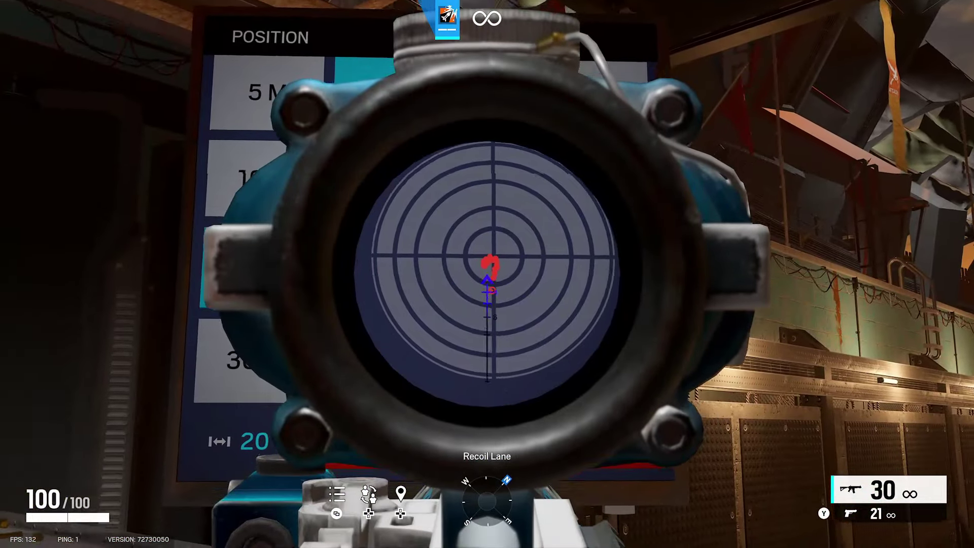
right_click(487, 274)
right_click(487, 274)
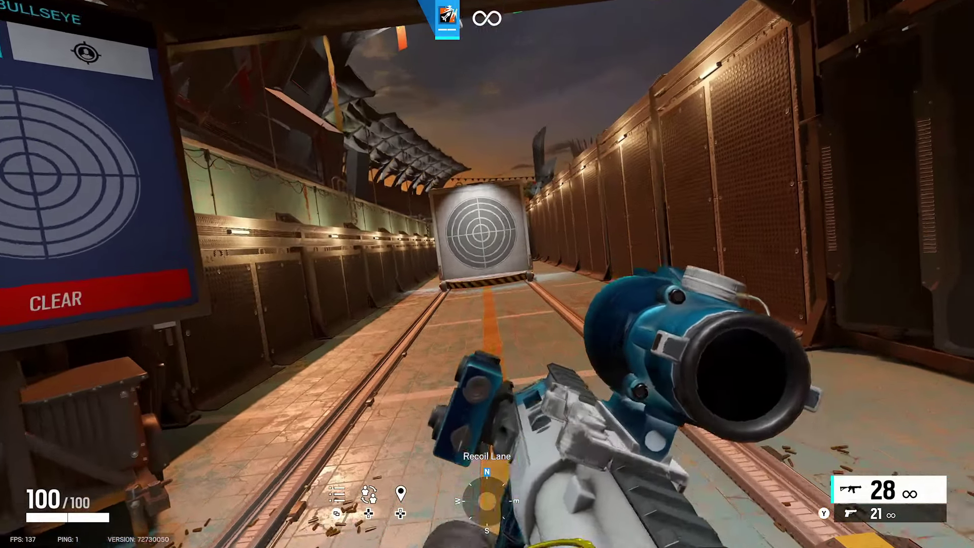
right_click(487, 274)
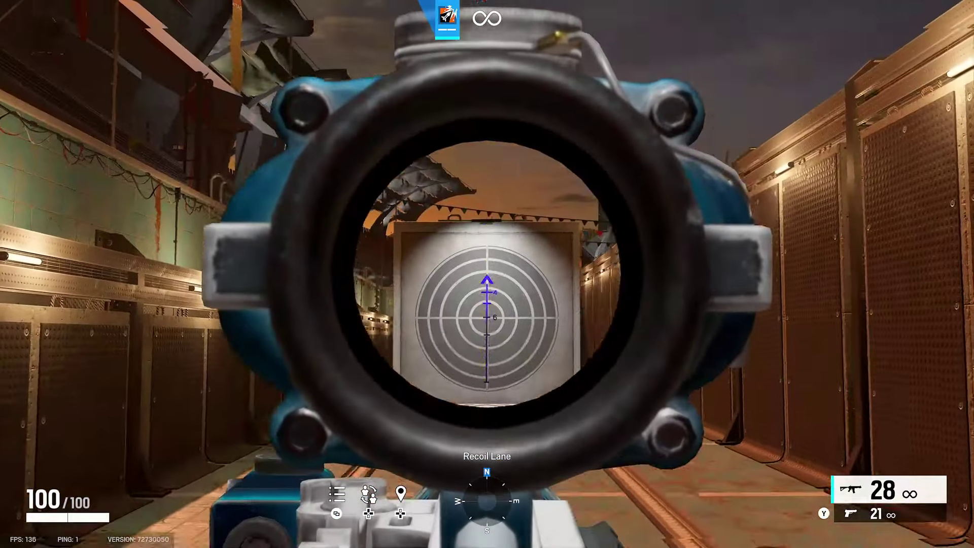
right_click(487, 274)
right_click(487, 274)
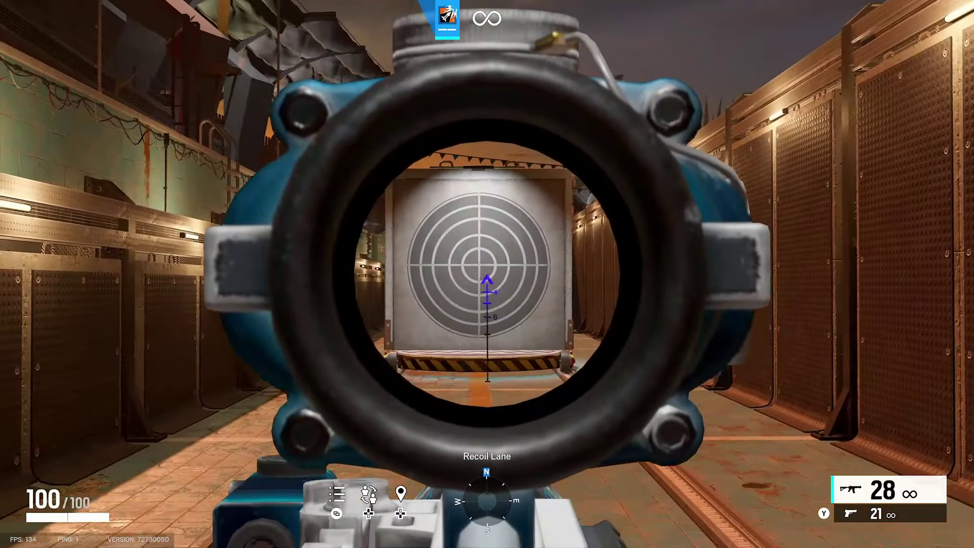
drag(487, 274, 487, 274)
click(488, 274)
right_click(487, 274)
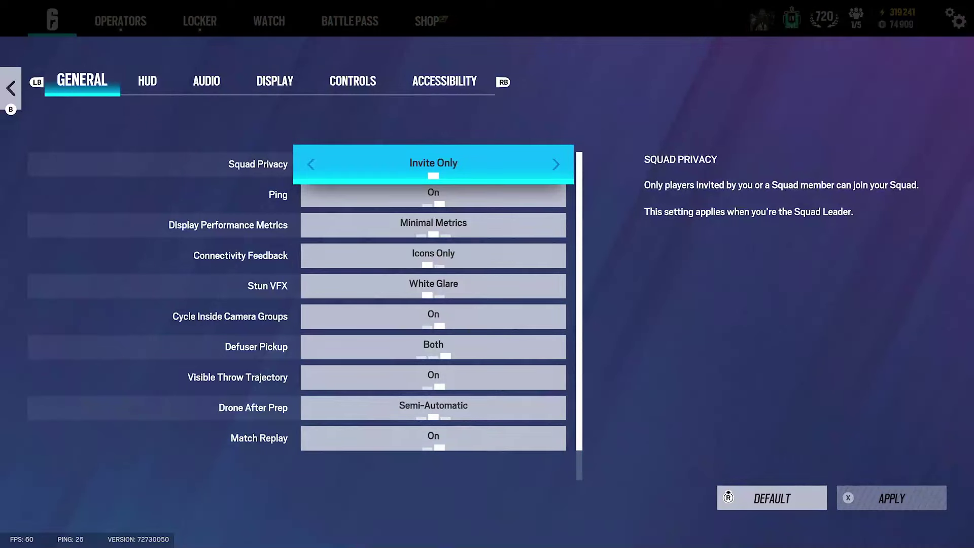
Step: Review the General settings from Ping down to Match Replay, including Defuser Pickup and Drone After Prep, and return to Squad Privacy
key(Down)
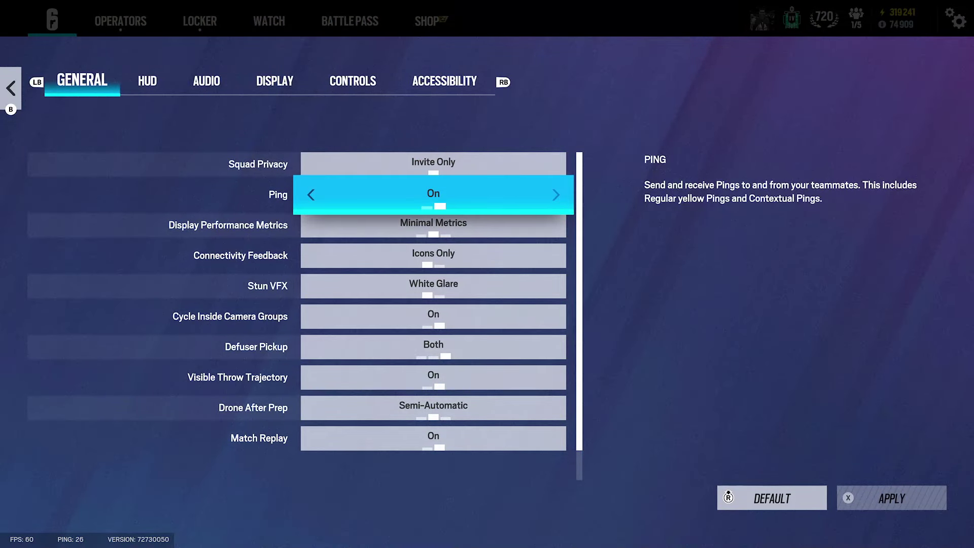
key(Down)
key(Down)
key(Down)
key(Down)
key(Down)
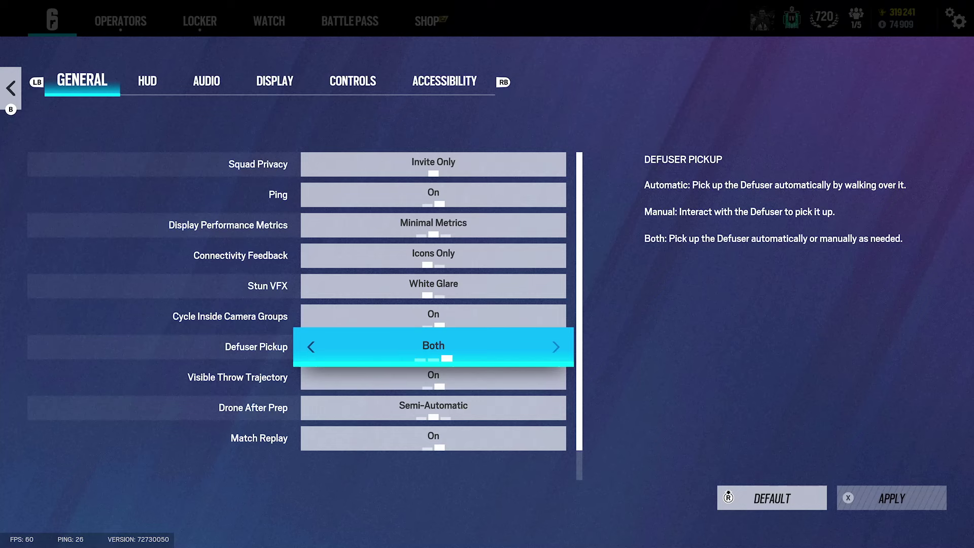
key(Down)
key(Down)
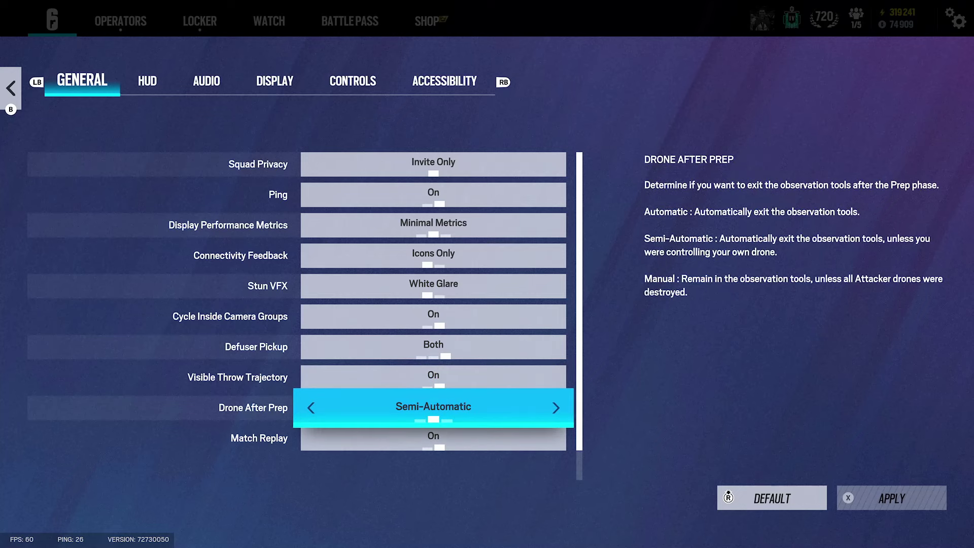
key(Down)
key(Down)
key(Up)
key(Up)
key(Up)
key(Up)
key(Up)
key(Up)
key(Up)
key(Up)
key(Up)
key(Up)
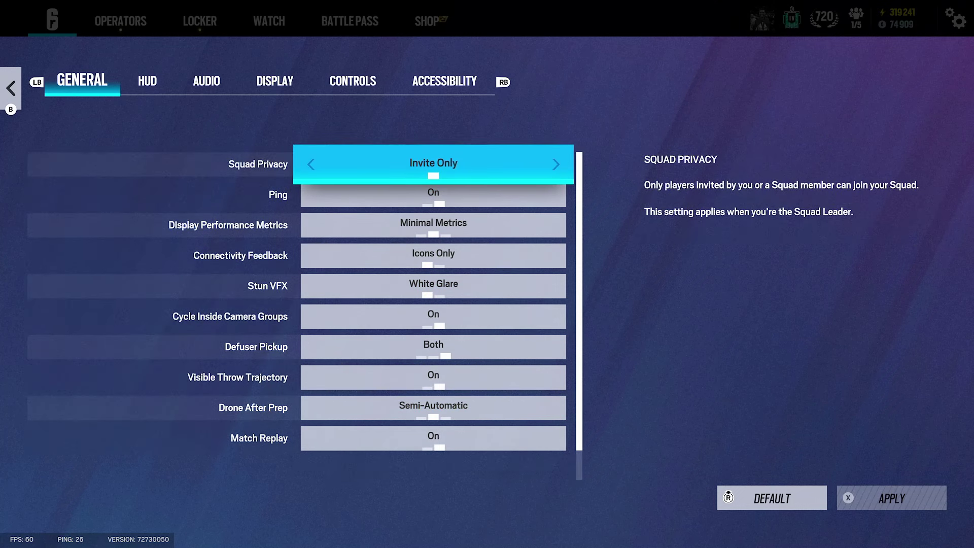
Step: Open the HUD settings and examine the options from the Compass section down to Gameplay Warnings
key(e)
key(Down)
key(Down)
key(Down)
key(Down)
key(Down)
key(Down)
key(Down)
key(Down)
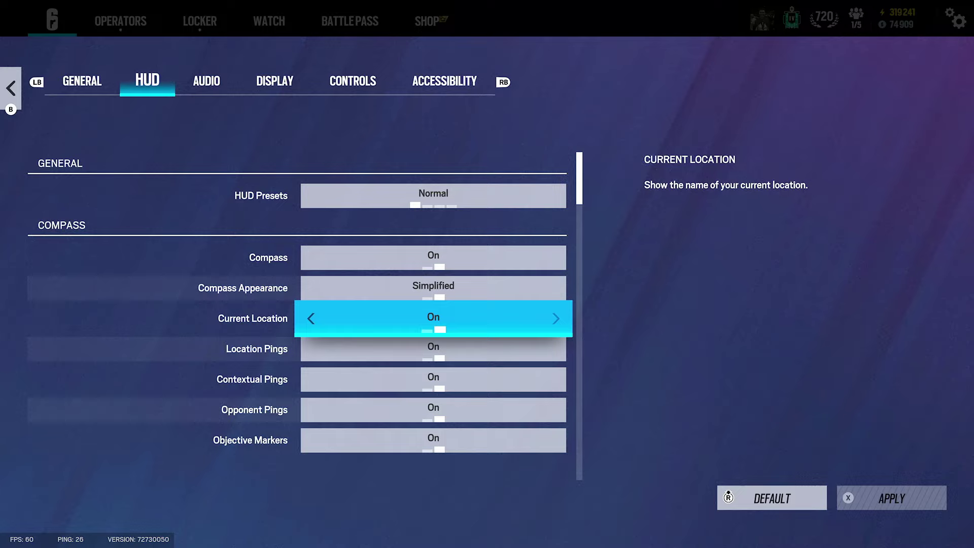
key(Down)
key(Down)
key(Down)
key(Down)
key(Down)
key(Down)
key(Down)
key(Down)
key(Down)
key(Down)
key(Down)
key(Down)
key(Down)
key(Down)
key(Down)
key(Down)
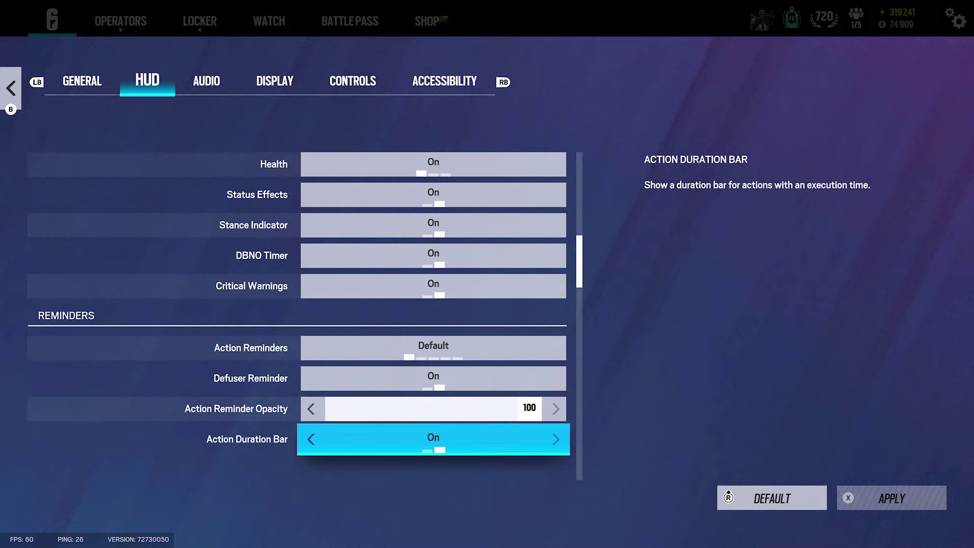
key(Down)
key(Down)
key(Down)
key(Down)
key(Down)
key(Down)
key(Down)
key(Down)
key(Down)
key(Down)
key(Down)
key(Down)
key(Down)
key(Down)
key(Down)
key(Down)
key(Down)
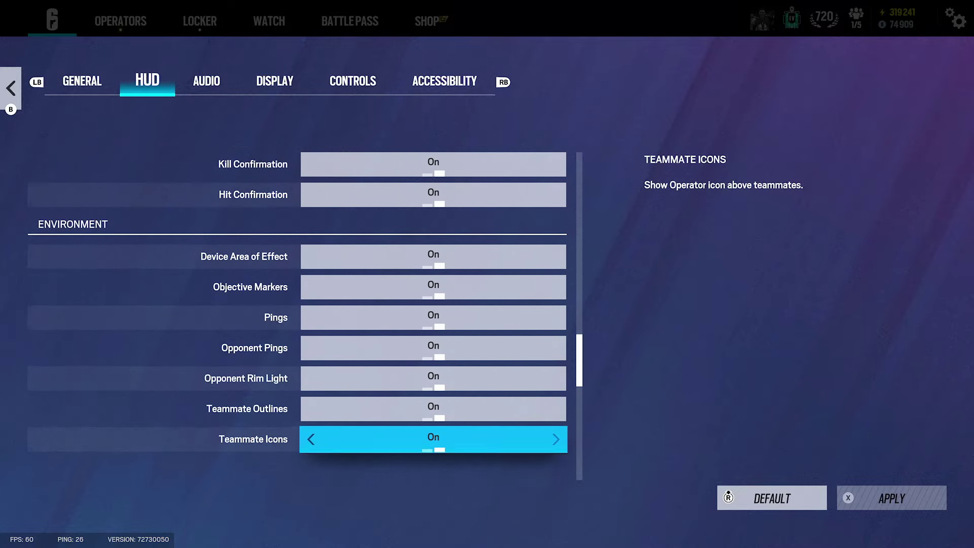
key(Down)
key(Down)
key(Down)
key(Down)
key(Down)
key(Down)
key(Down)
key(Down)
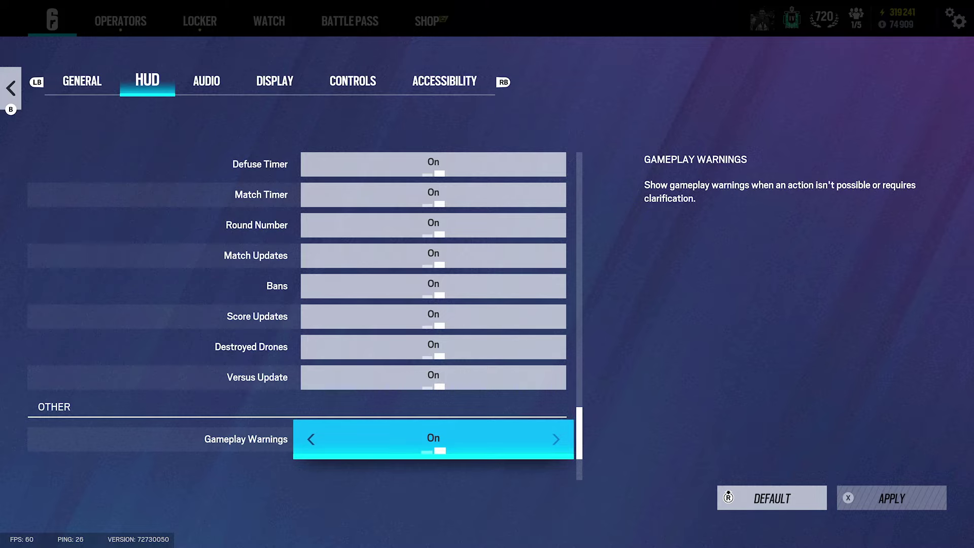
Step: Look back over the HUD options from Gameplay Warnings up to Compass Appearance
key(Up)
key(Up)
key(Up)
key(Up)
key(Up)
key(Up)
key(Up)
key(Up)
key(Up)
key(Up)
key(Up)
key(Up)
key(Up)
key(Up)
key(Up)
key(Up)
key(Up)
key(Up)
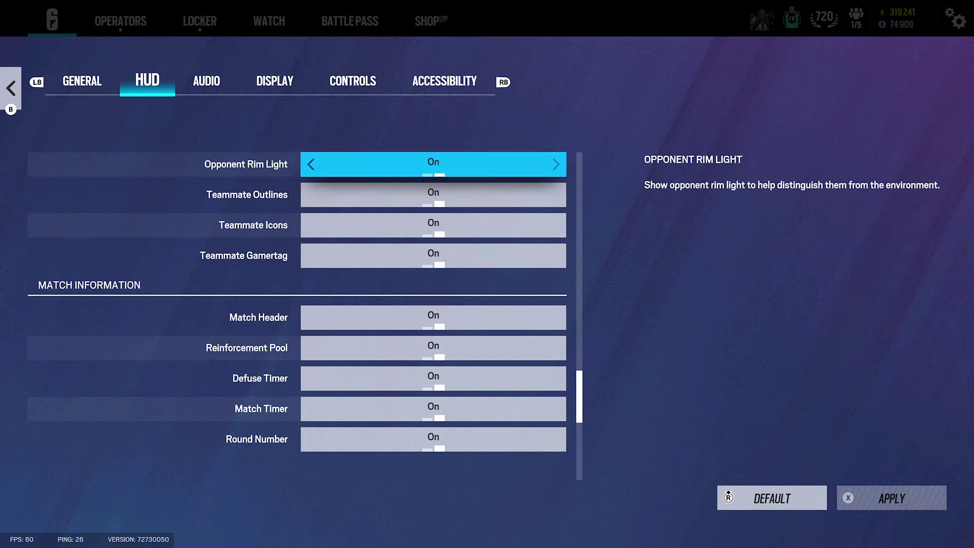
key(Up)
key(Up)
key(Up)
key(Up)
key(Up)
key(Up)
key(Up)
key(Up)
key(Up)
key(Up)
key(Up)
key(Up)
key(Up)
key(Up)
key(Up)
key(Up)
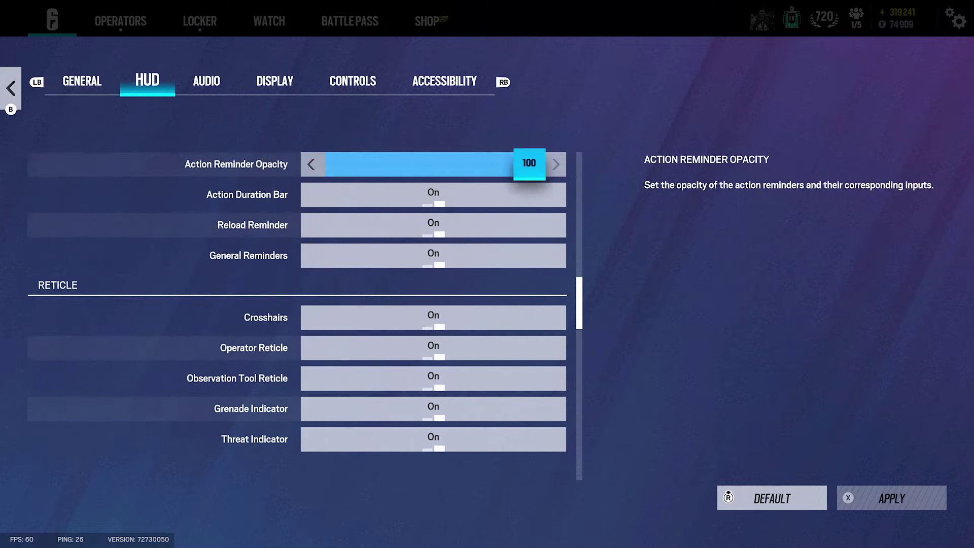
key(Up)
key(Up)
key(Up)
key(Up)
key(Up)
key(Up)
key(Up)
key(Up)
key(Up)
key(Up)
key(Up)
key(Up)
key(Up)
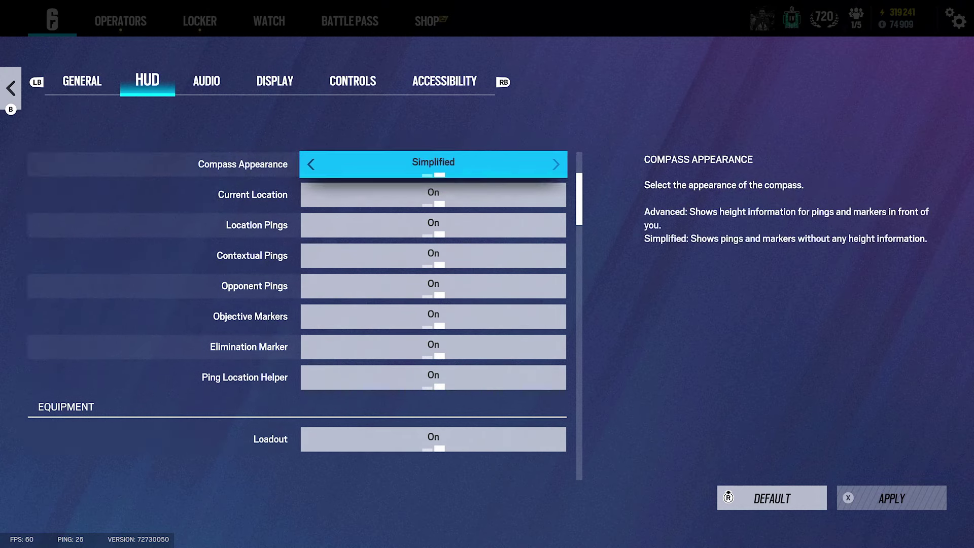
Step: Open the Audio settings and look over the language, subtitle, dynamic range and master volume options
key(e)
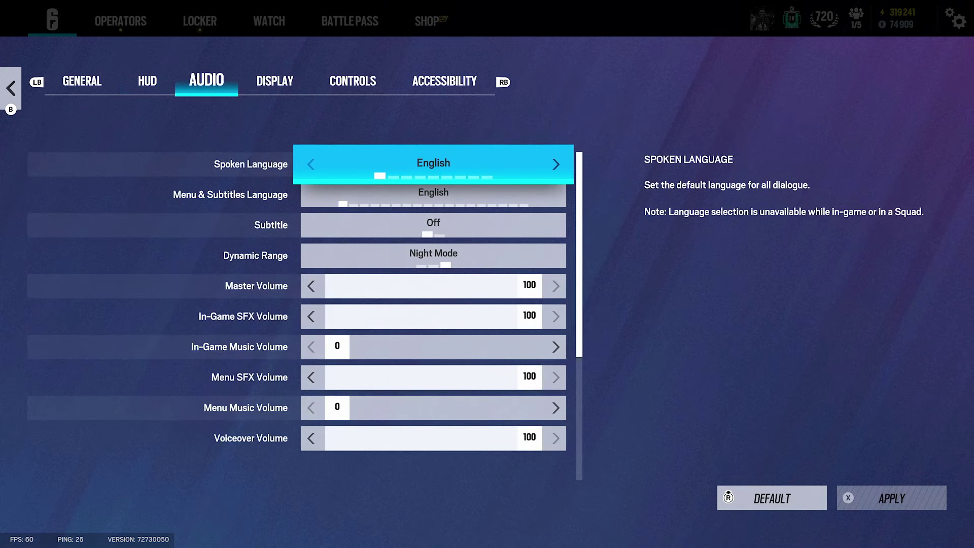
key(Down)
key(Down)
key(Down)
key(Down)
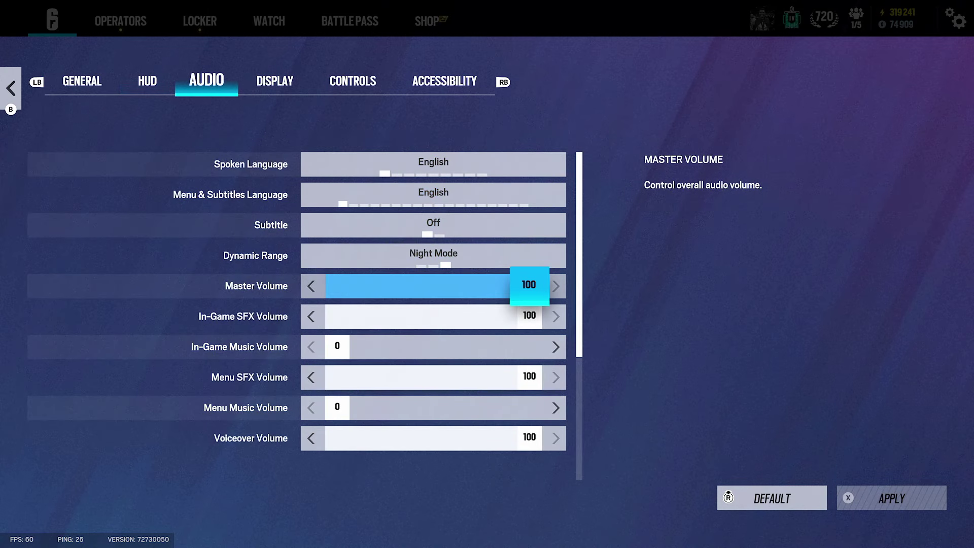
key(Up)
key(Up)
key(Up)
key(Up)
Step: Switch Dynamic Range to Hi-Fi, and step through TV back to Night Mode to compare the available modes
key(Down)
key(Down)
key(Down)
key(Down)
key(Up)
key(Left)
key(Left)
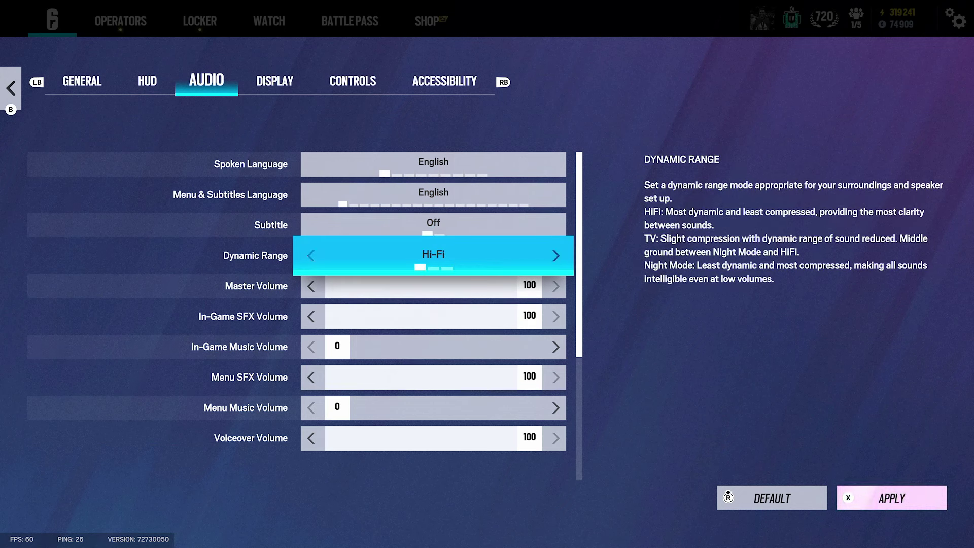
key(Right)
key(Right)
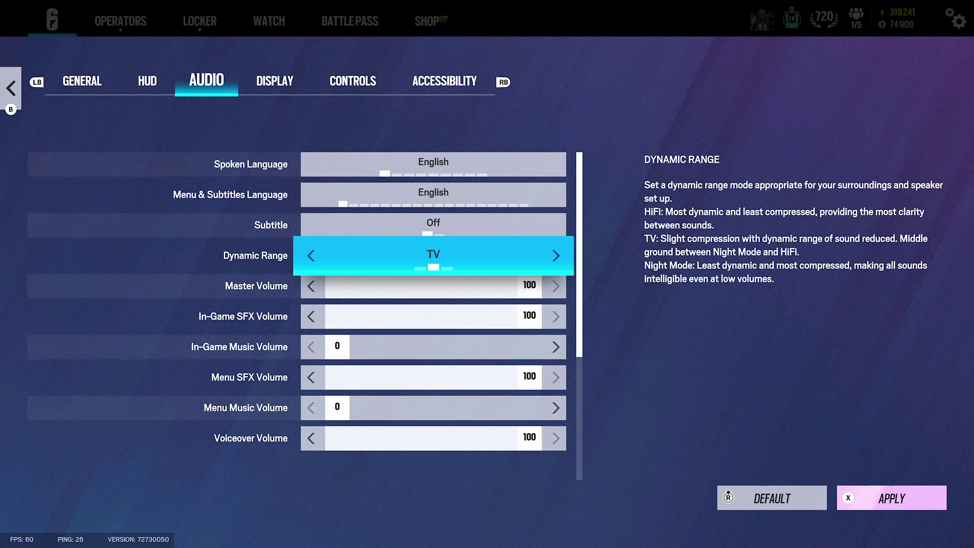
Step: Review the Master Volume, In-Game SFX Volume and In-Game Music Volume settings
key(Down)
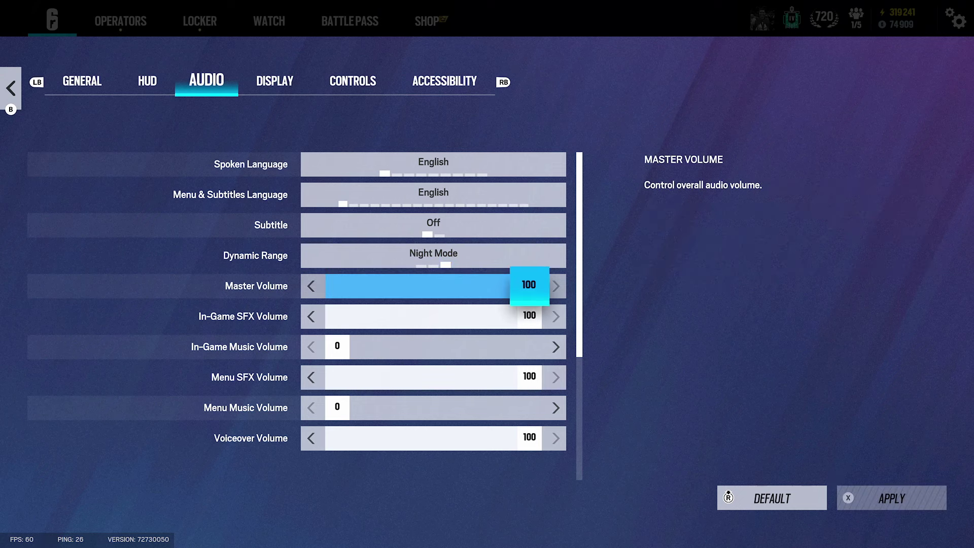
key(Down)
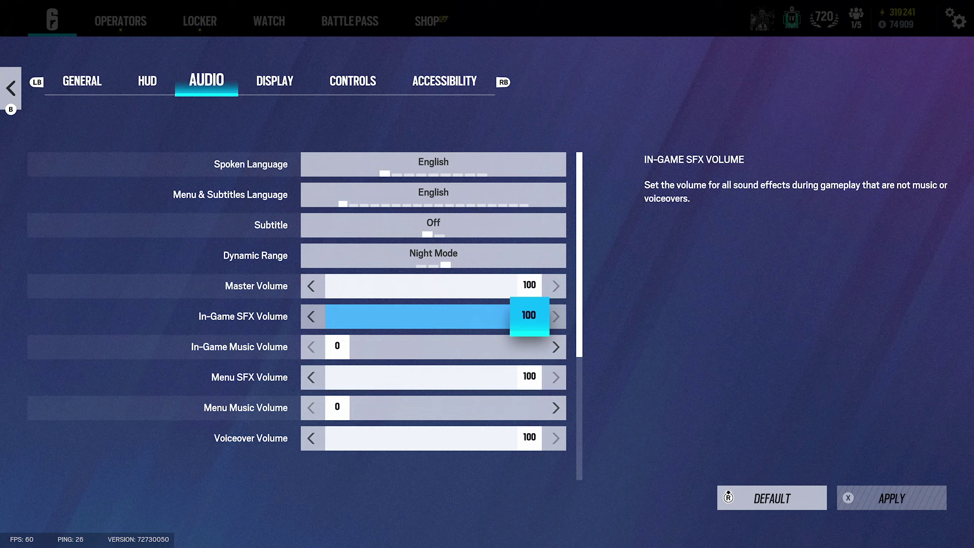
key(Down)
key(Down)
key(Up)
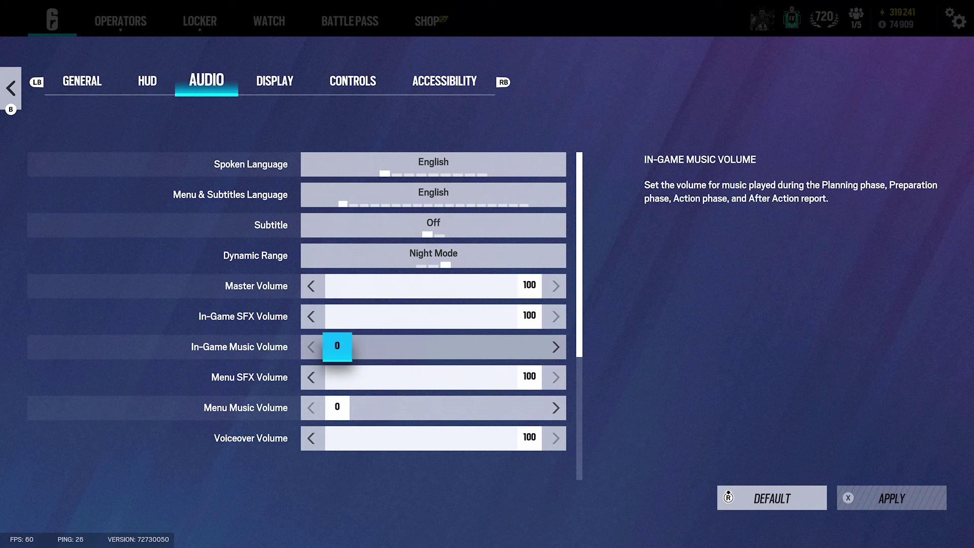
Step: Review the Menu SFX Volume, Menu Music Volume and Voiceover Volume settings
key(Down)
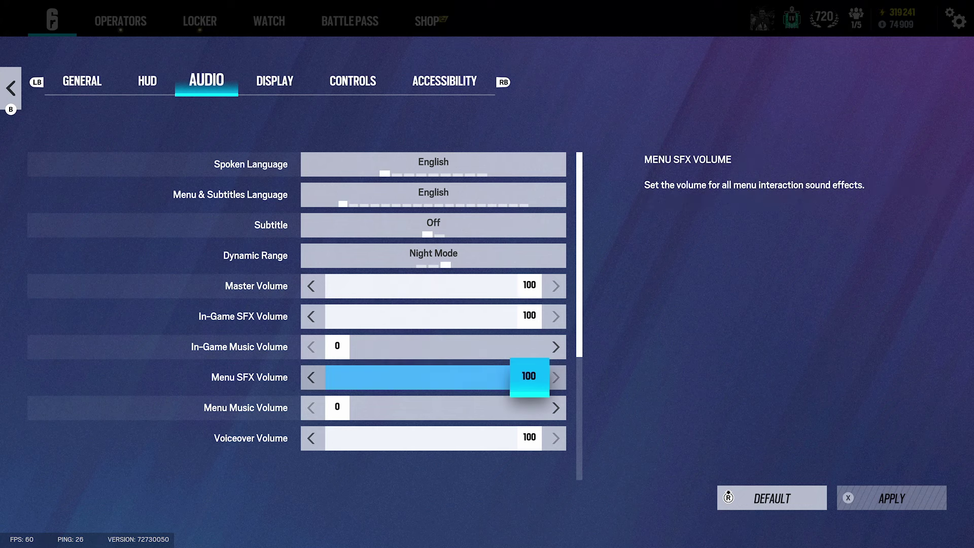
key(Down)
key(Down)
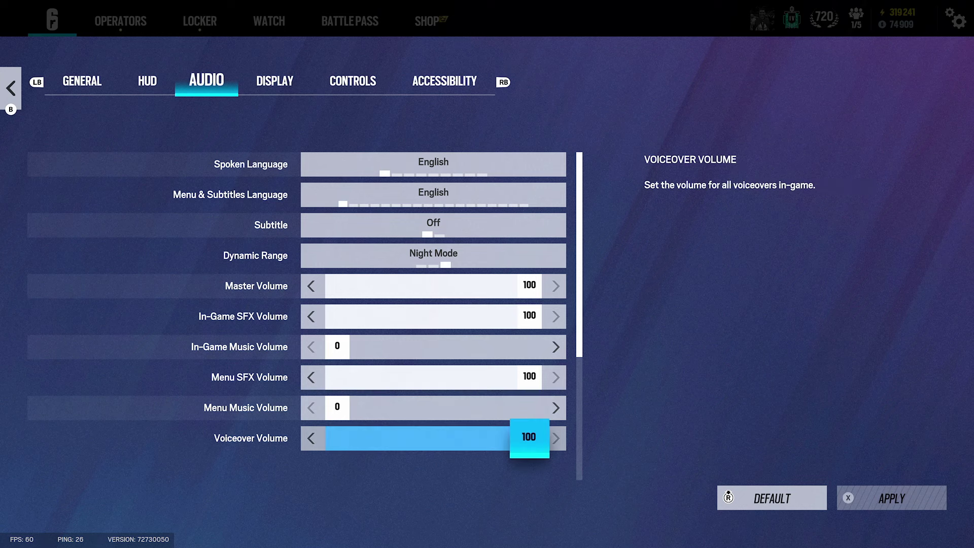
key(Down)
key(Up)
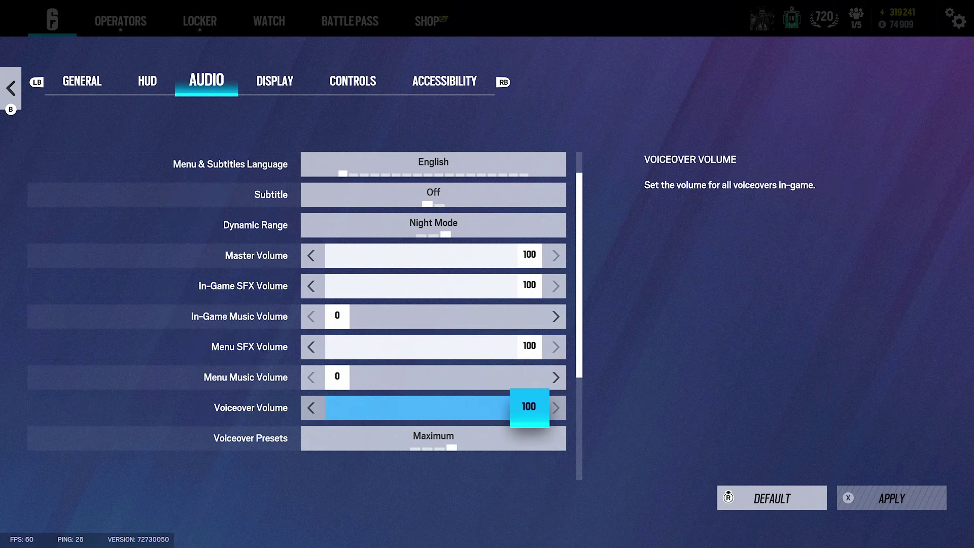
Step: Read through the Voiceover Presets, HQ Voiceover and Mono/Stereo Output options down to the Audio Input Device
key(Down)
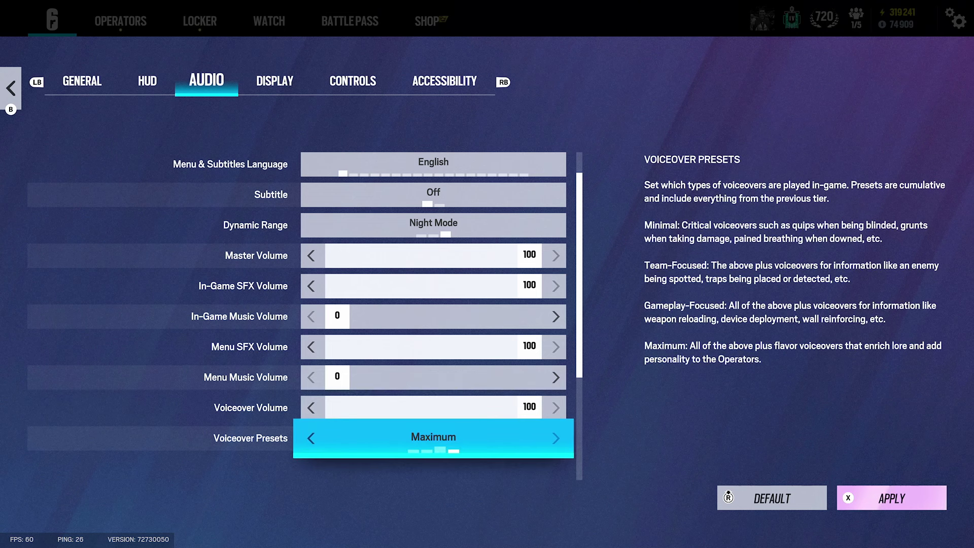
key(Down)
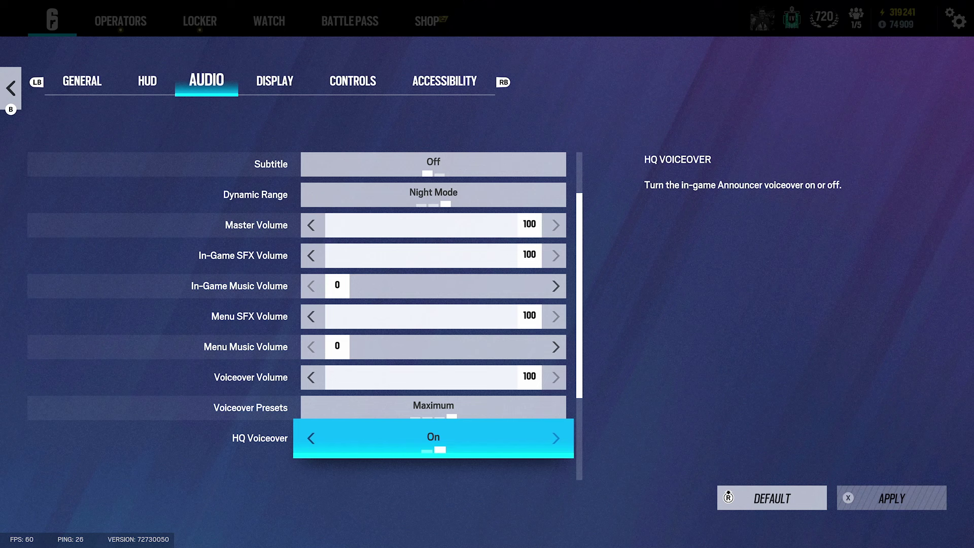
key(Down)
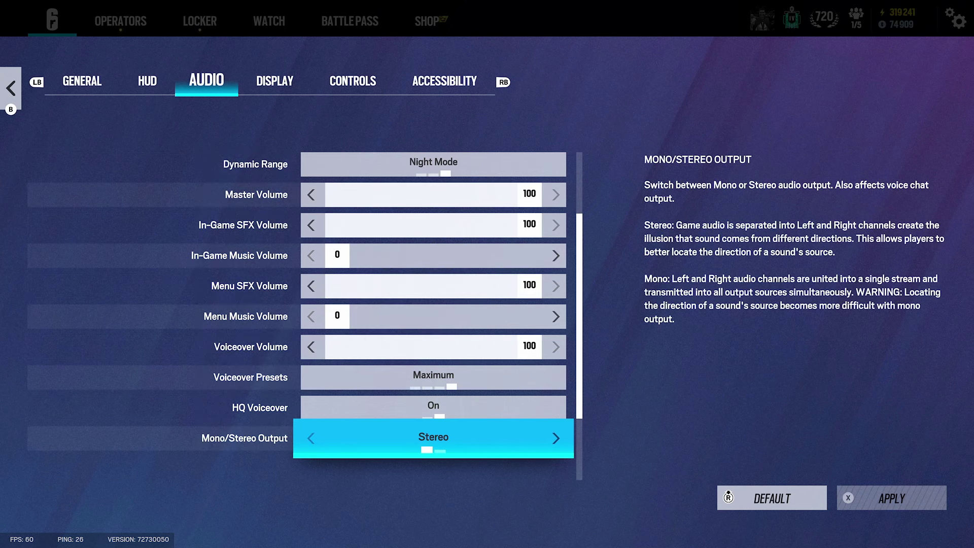
key(Down)
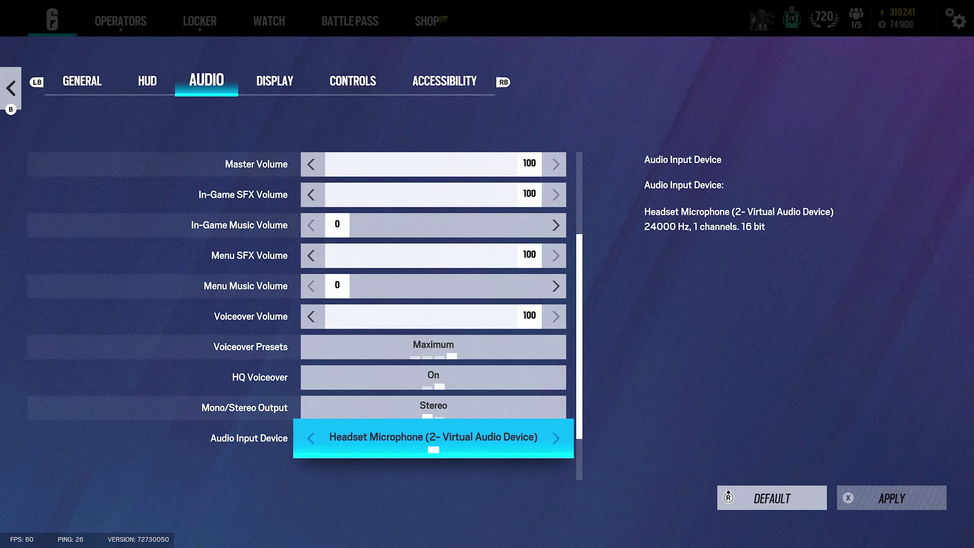
Step: Look over the Audio Input Device, Audio Output Device and Voice Chat Volume settings at the end of the Audio options
key(Down)
key(Down)
key(Up)
key(Up)
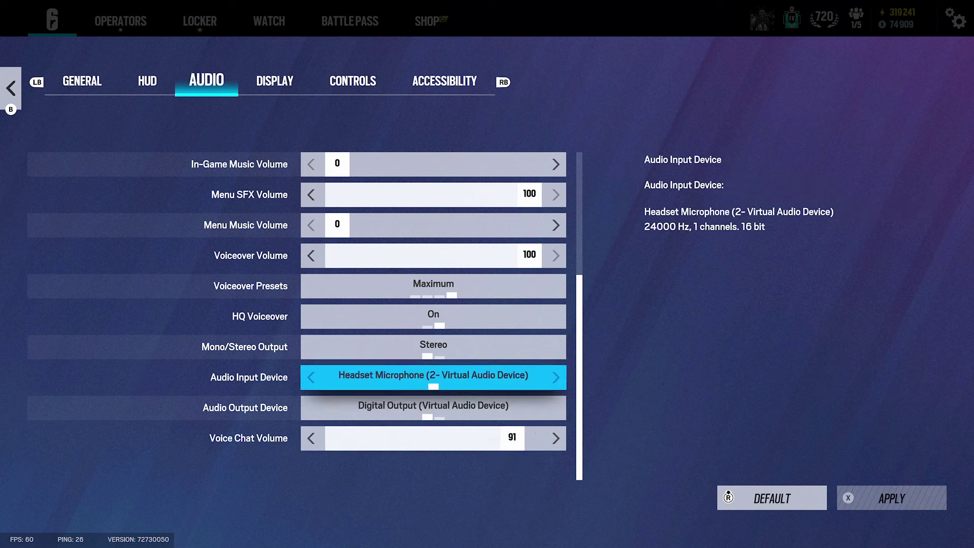
key(Down)
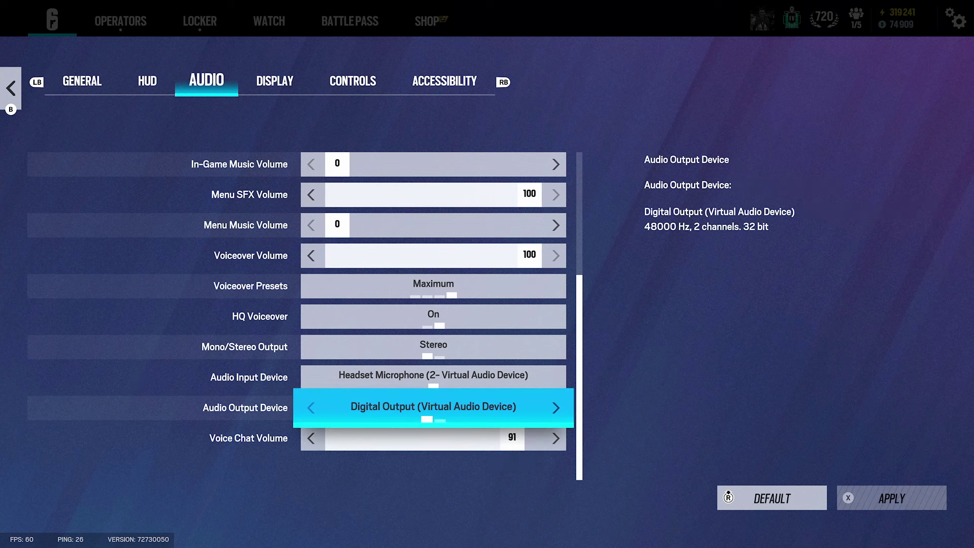
key(Down)
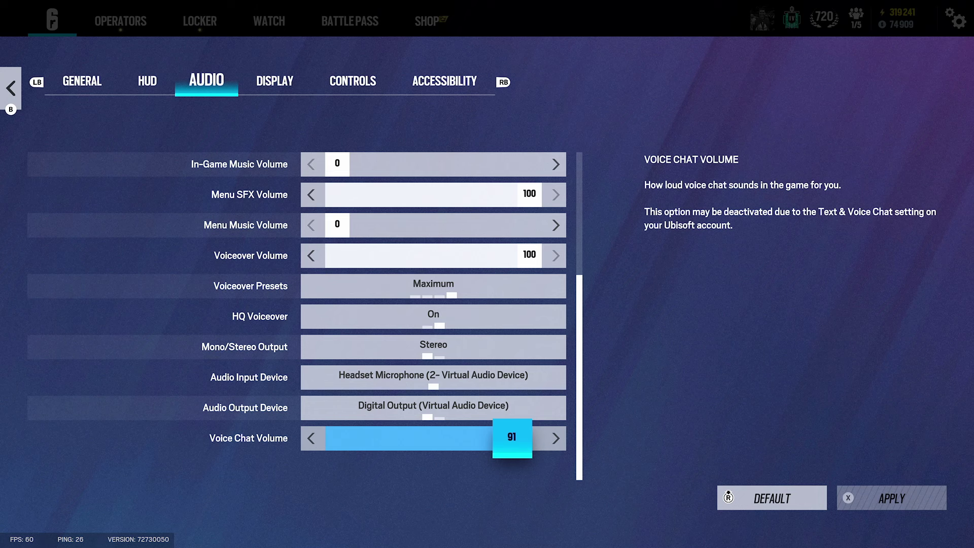
Step: Open the Display settings, check VSync, and switch Graphic Mode to Prioritize Resolution and back to Prioritize Performance
key(e)
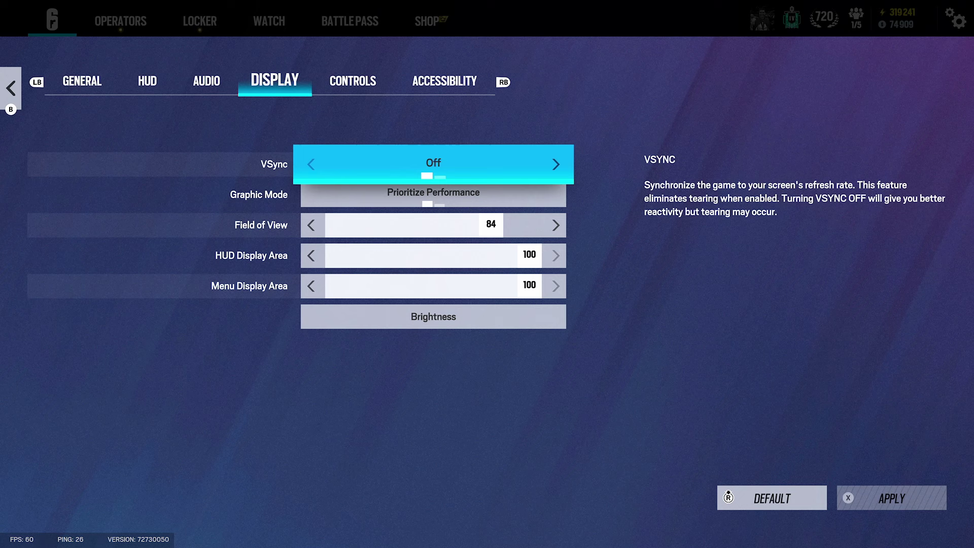
key(Down)
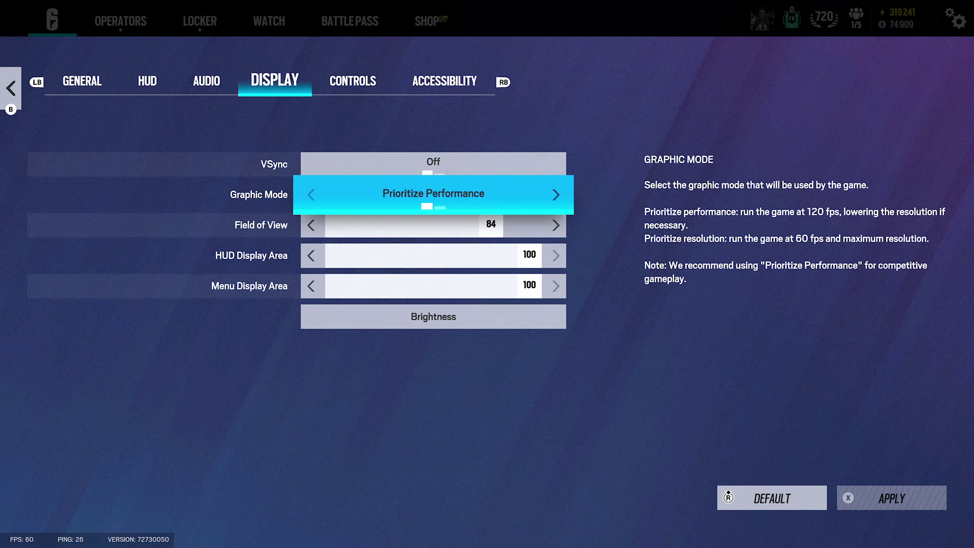
key(Right)
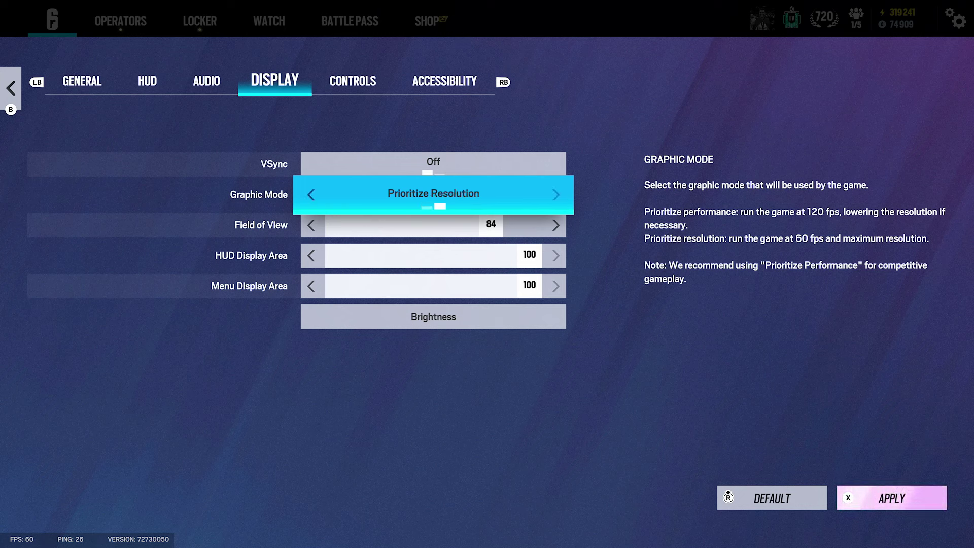
key(Left)
Step: Review Field of View, HUD Display Area and Menu Display Area, and briefly open the Brightness adjustment
key(Down)
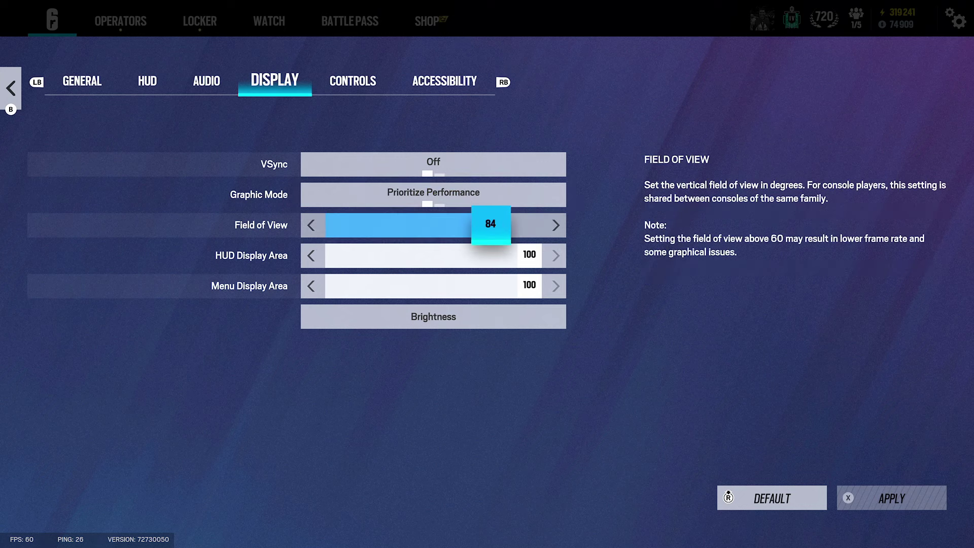
key(Down)
key(Down)
key(Down)
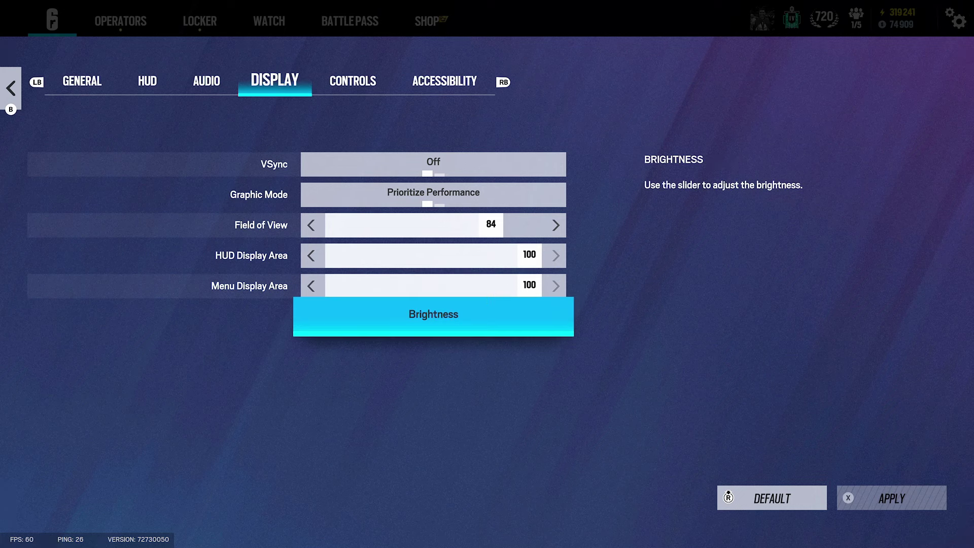
key(Return)
key(Escape)
Step: Open the Controls settings and read through Vibration, Gadget Deployment, Drone Deployment and Leaning Behavior
key(e)
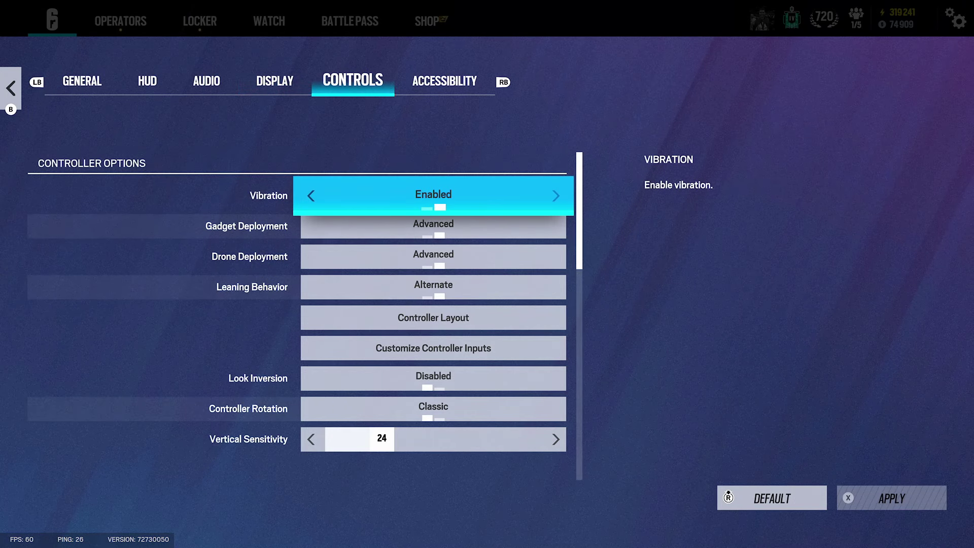
key(Down)
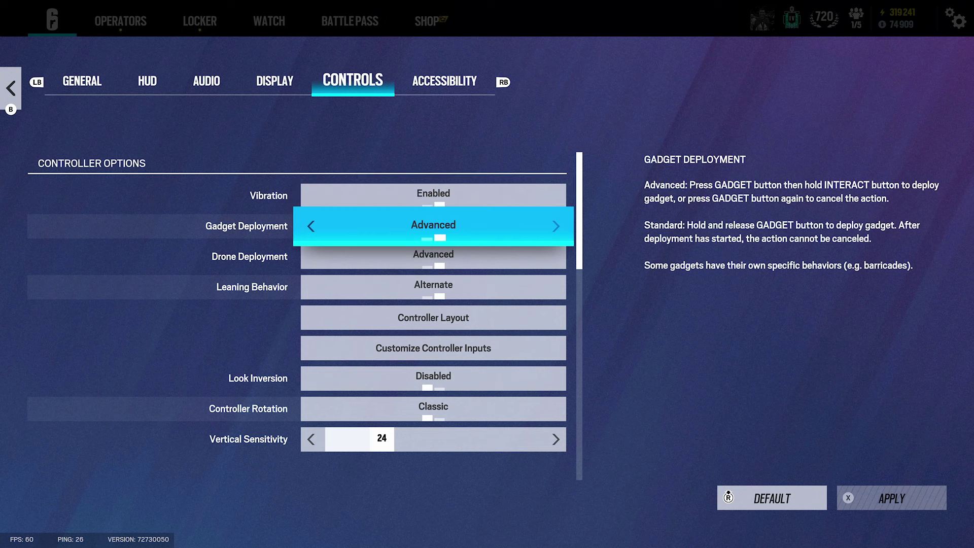
key(Down)
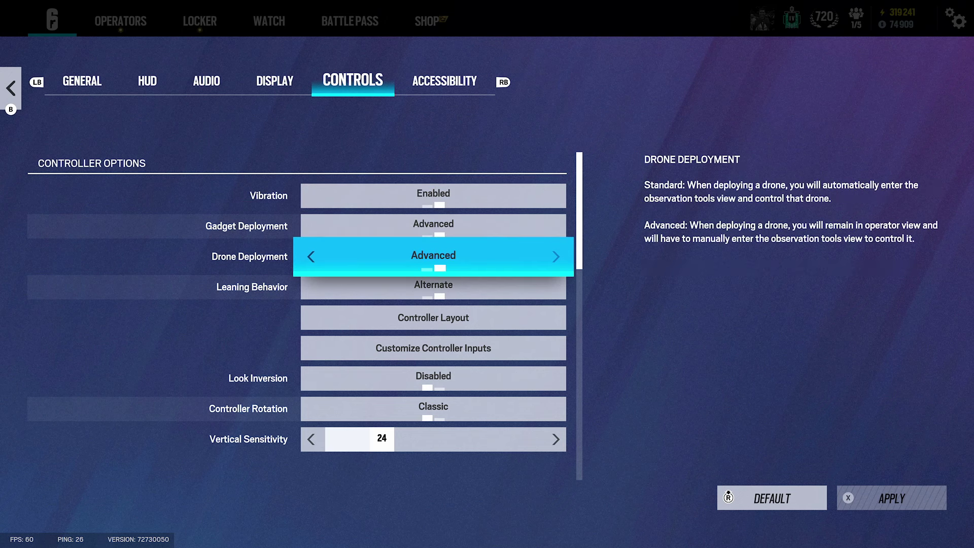
key(Down)
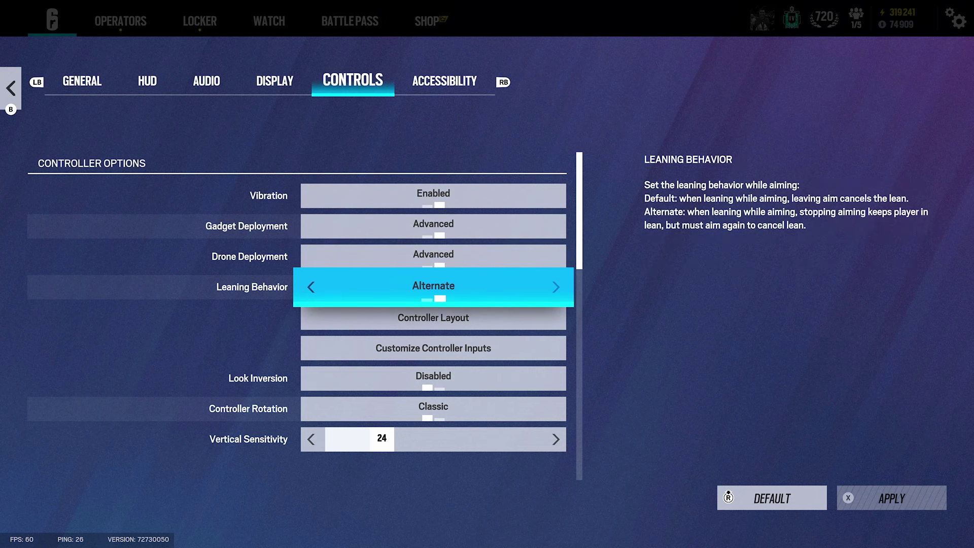
Step: Open the Controller Layout, examine the Default player button mapping, and return to the Controls settings
key(Down)
key(Return)
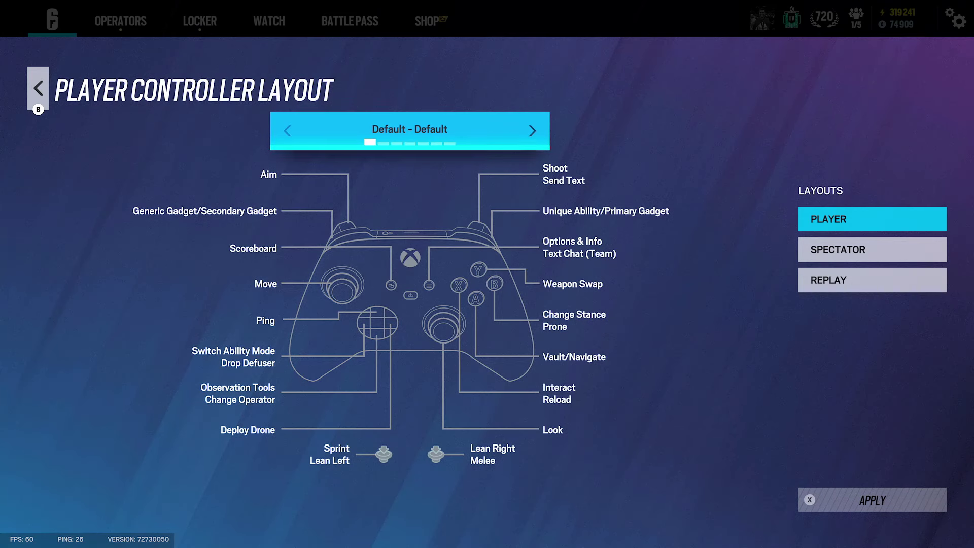
key(Down)
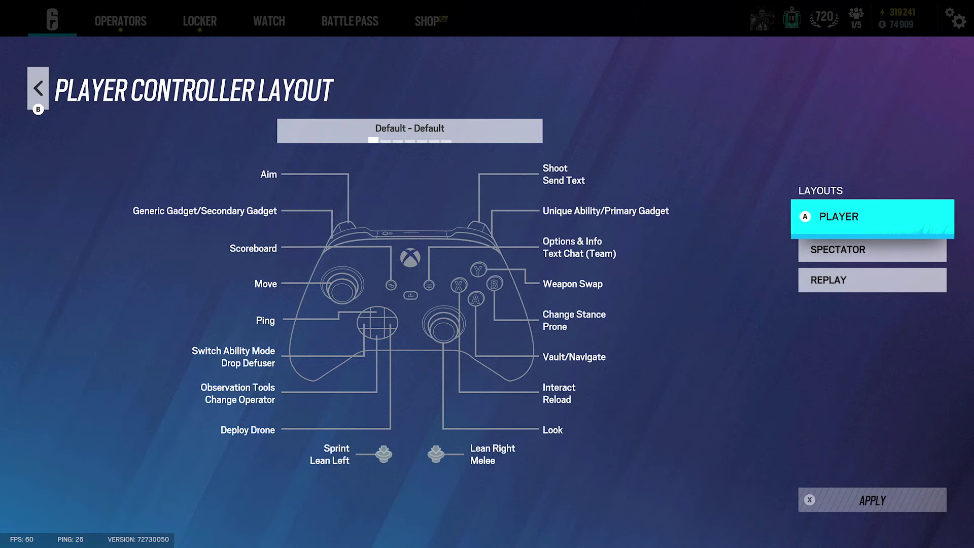
key(Up)
key(Escape)
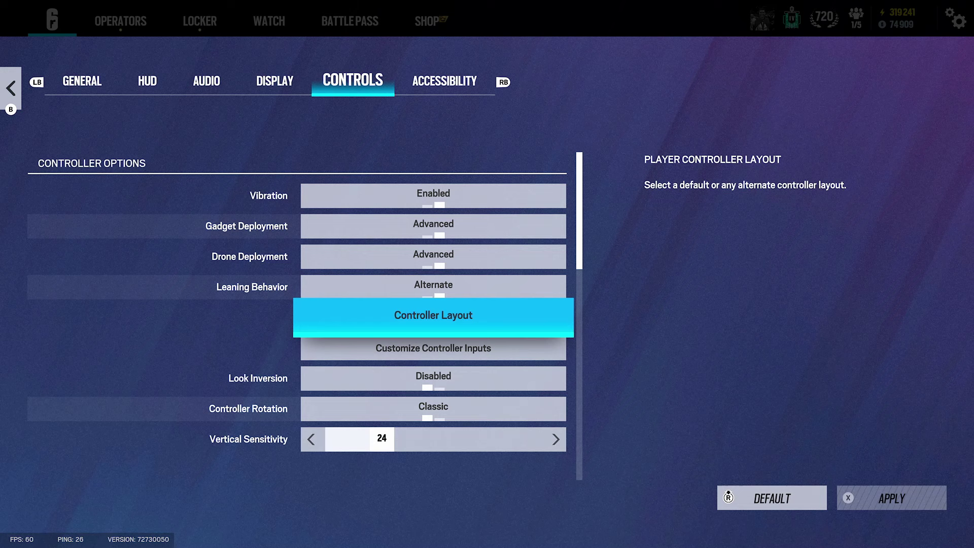
Step: Review the controller options from Customize Controller Inputs through sensitivities and dead zones to Controller ADS Sensitivity
key(Down)
key(Down)
key(Down)
key(Down)
key(Down)
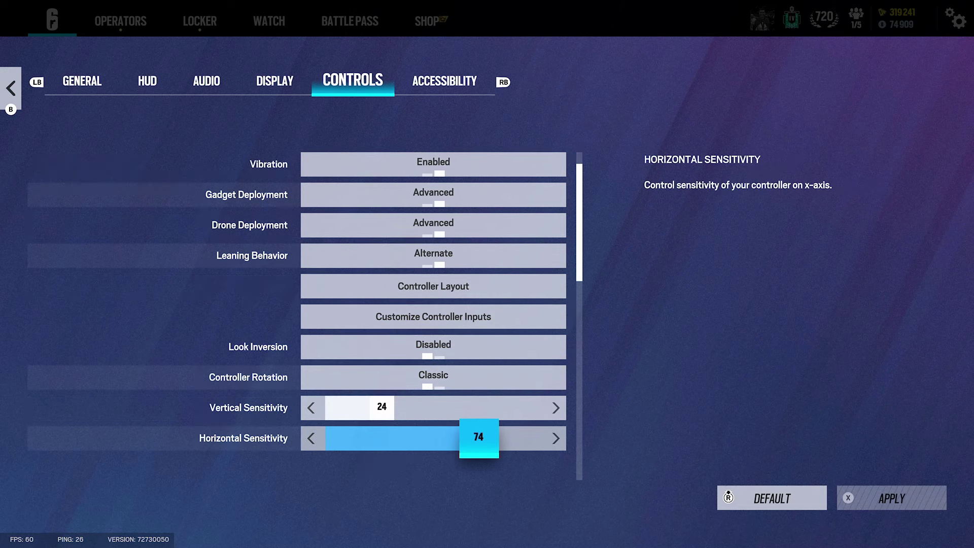
key(Down)
key(Down)
key(Down)
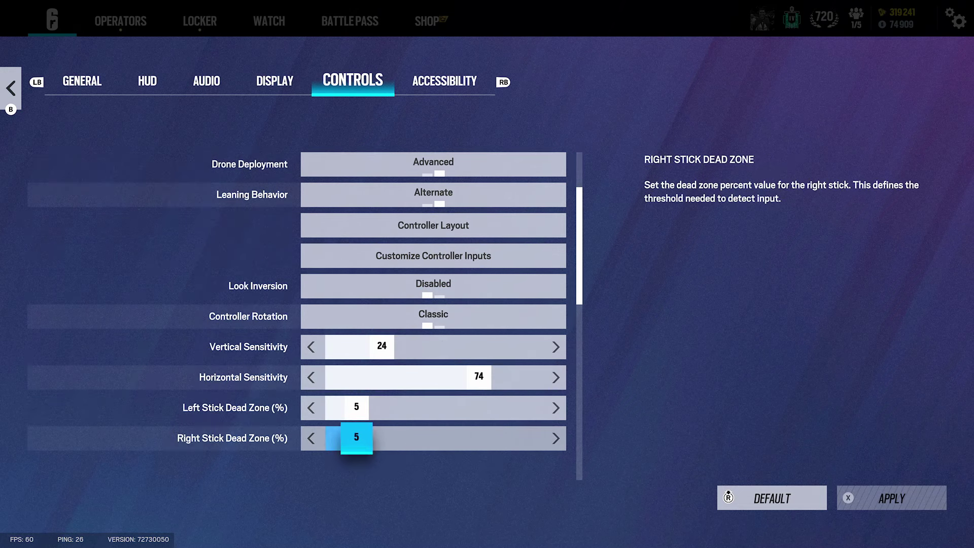
key(Down)
key(Down)
key(Up)
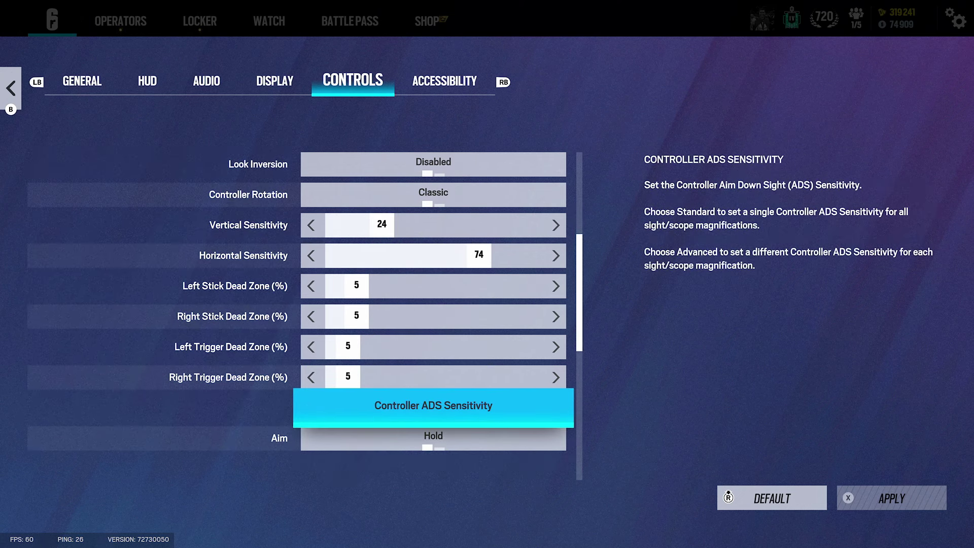
Step: Open Controller ADS Sensitivity and set the 1.0x Magnification sensitivity to 22
key(Return)
key(Right)
key(Down)
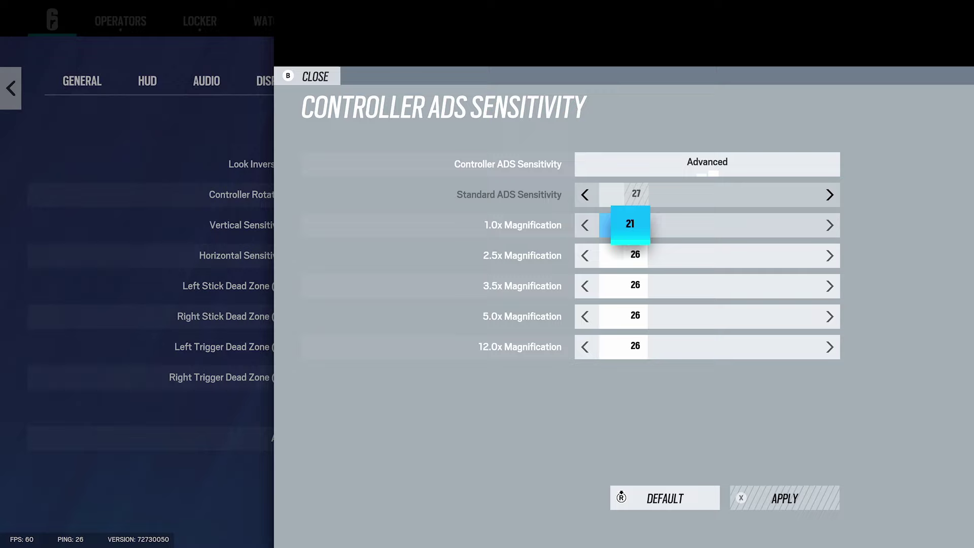
key(Down)
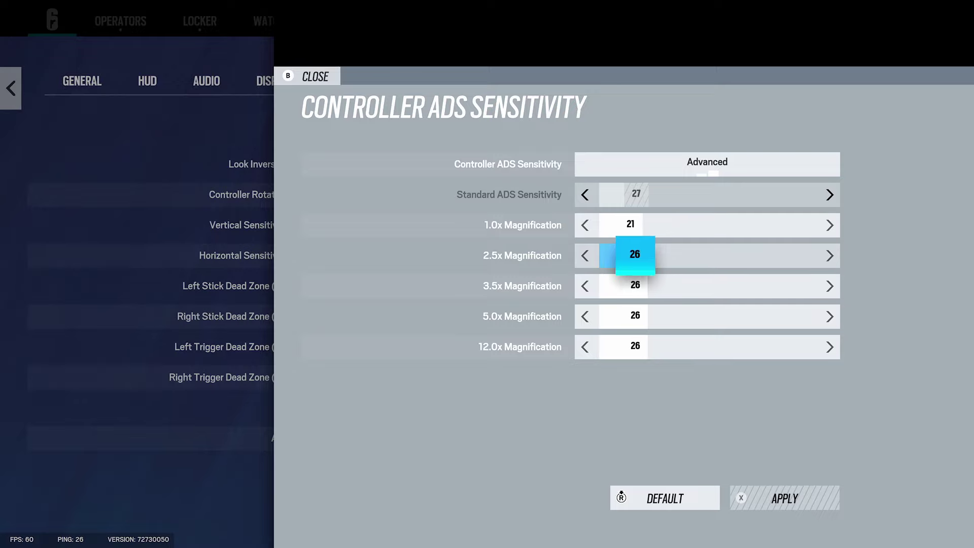
key(Up)
key(Right)
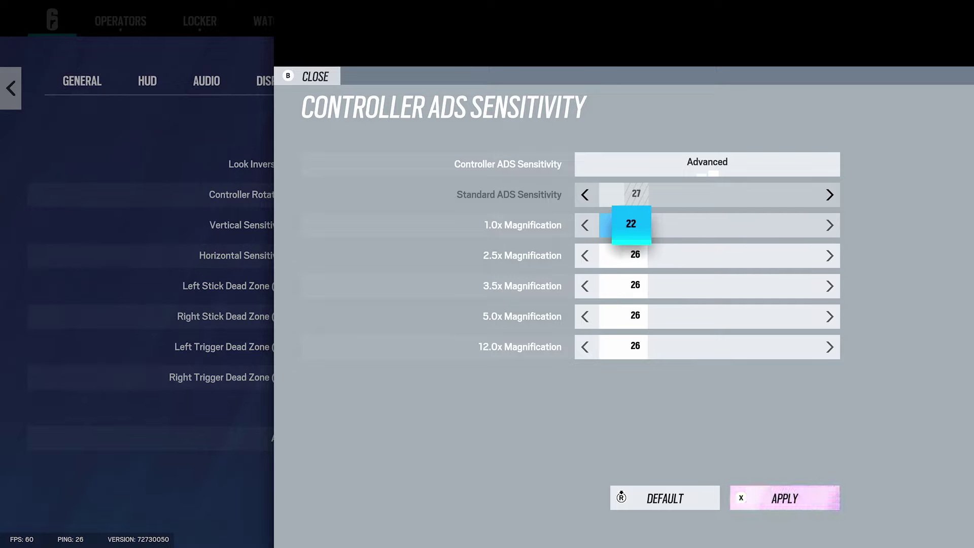
Step: Look over the ADS sensitivities for 2.5x to 12.0x Magnification and close the ADS sensitivity options
key(Down)
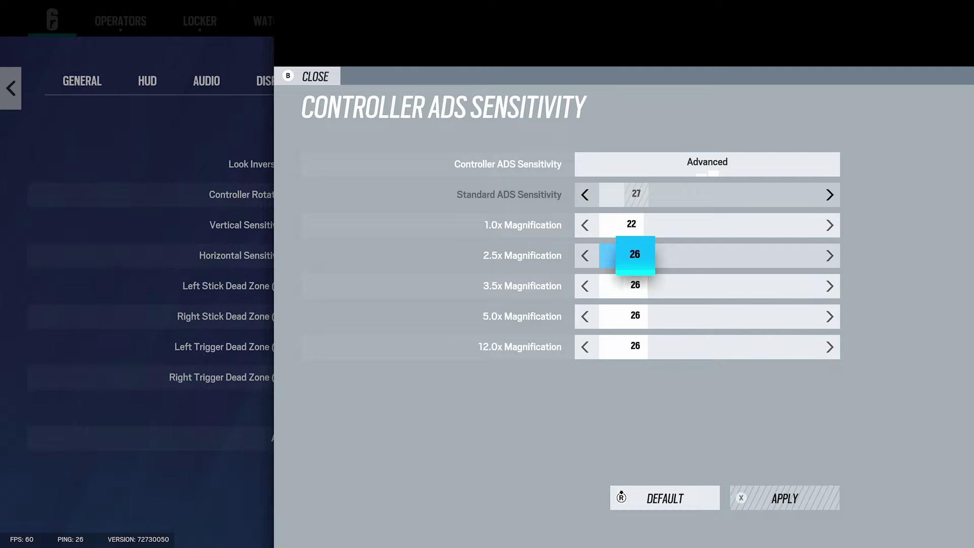
key(Down)
key(Down)
key(Down)
key(Up)
key(Up)
key(Up)
key(Up)
key(Up)
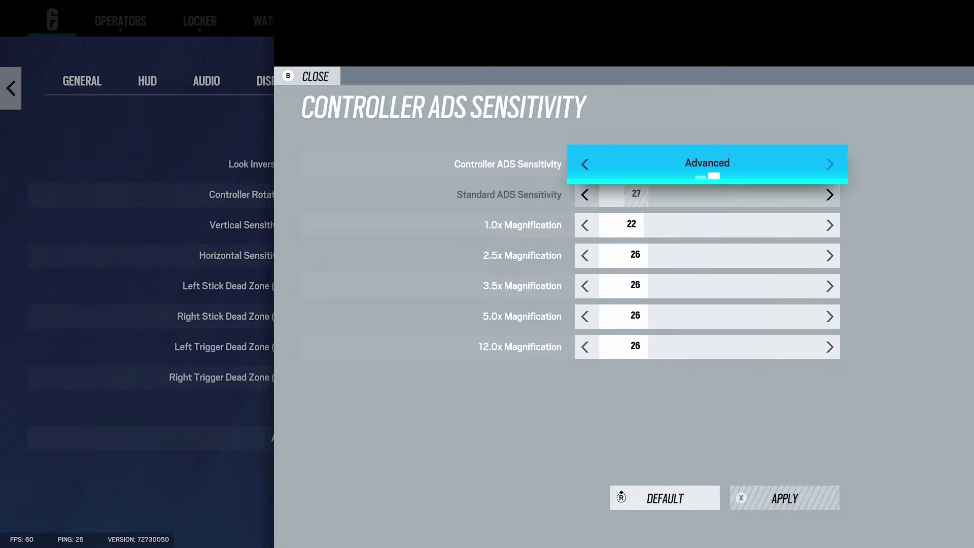
key(Escape)
Step: Review the Aim behavior, Advanced Controller Options, and the look and ADS acceleration settings
key(Down)
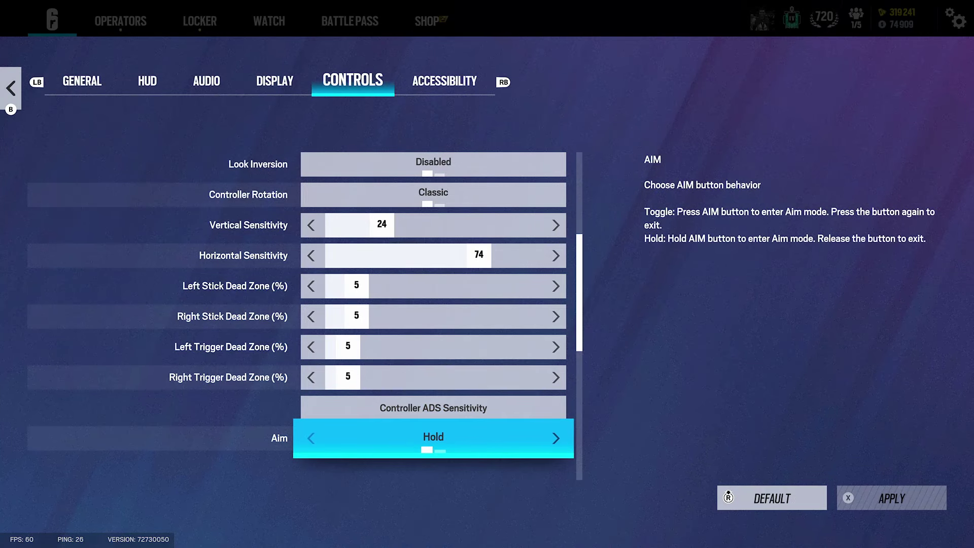
key(Down)
key(Down)
key(Down)
key(Down)
key(Down)
key(Down)
key(Down)
key(Down)
key(Down)
key(Down)
key(Down)
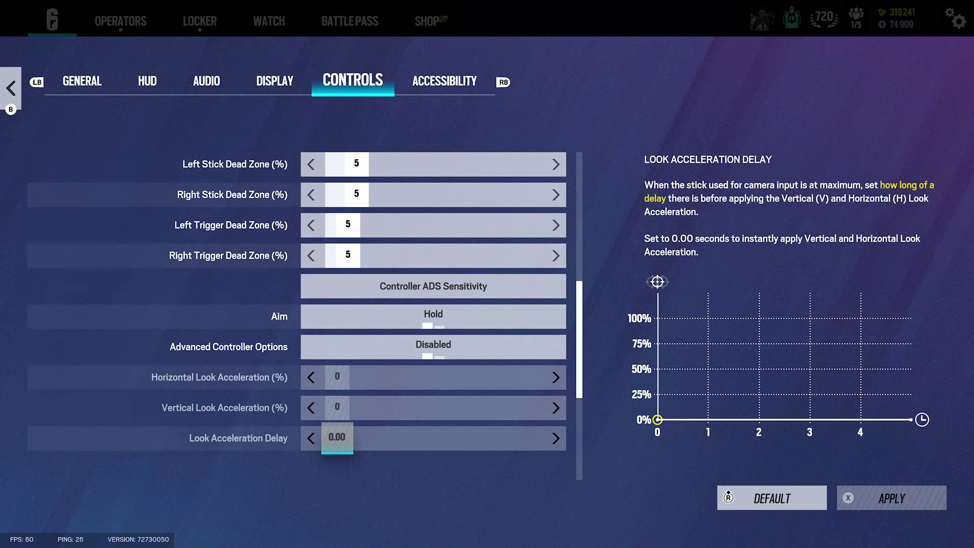
key(Up)
key(Up)
key(Up)
key(Up)
key(Up)
key(Up)
key(Up)
key(Up)
key(Up)
key(Up)
key(Up)
key(Up)
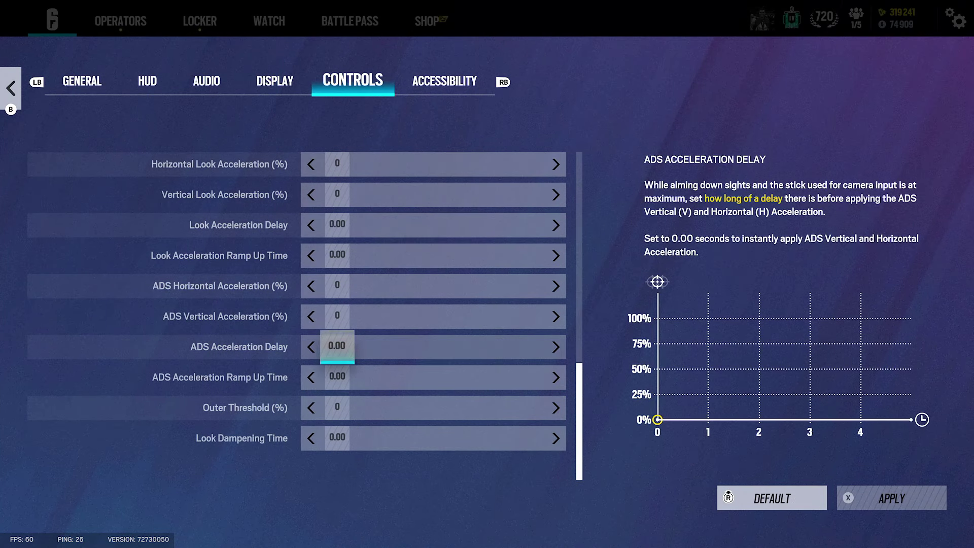
Step: Look back up to Right Trigger Dead Zone and down again through the advanced controller options to Look Dampening Time
key(Up)
key(Up)
key(Down)
key(Down)
key(Down)
key(Down)
key(Down)
key(Down)
key(Down)
key(Down)
key(Down)
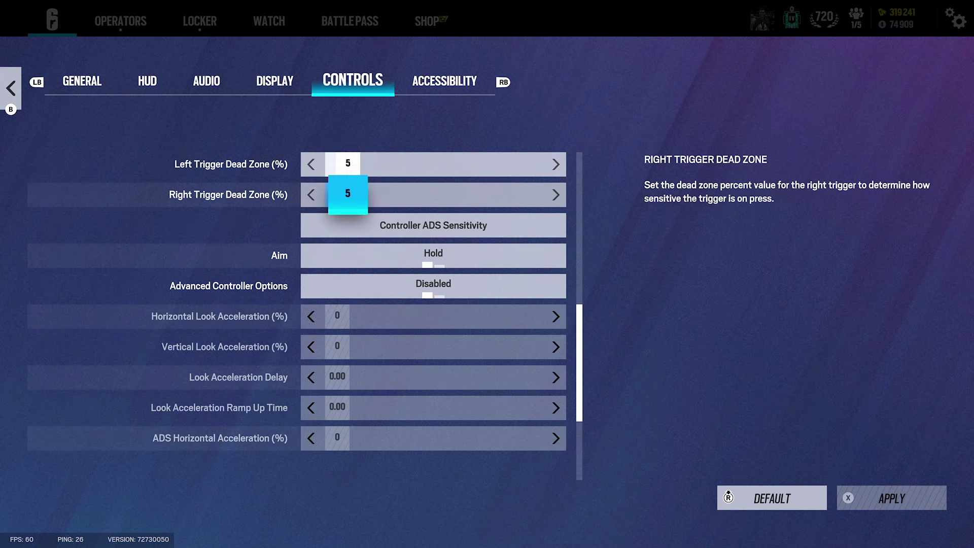
key(Down)
key(Down)
key(Down)
key(Down)
key(Down)
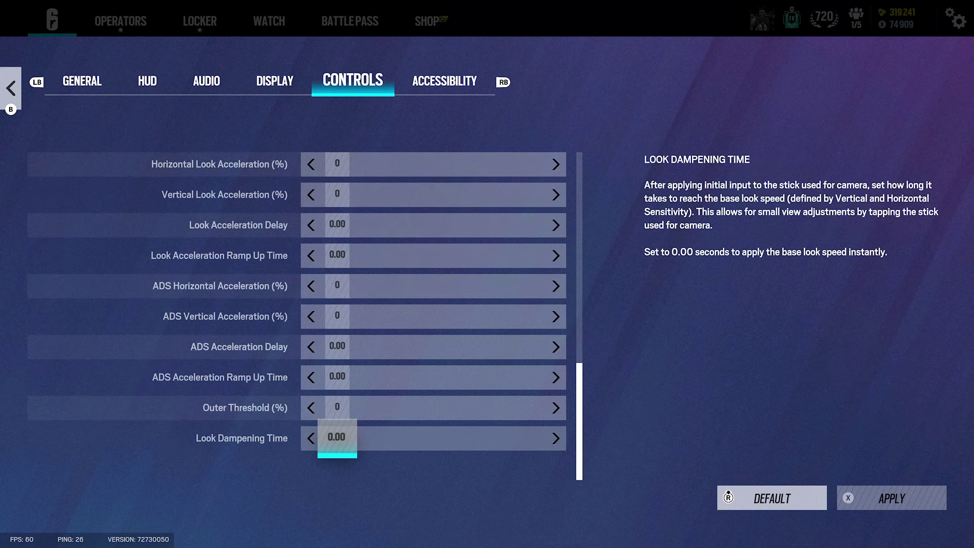
Step: Open the Accessibility settings and review the Optic Color and Optic Opacity options
key(e)
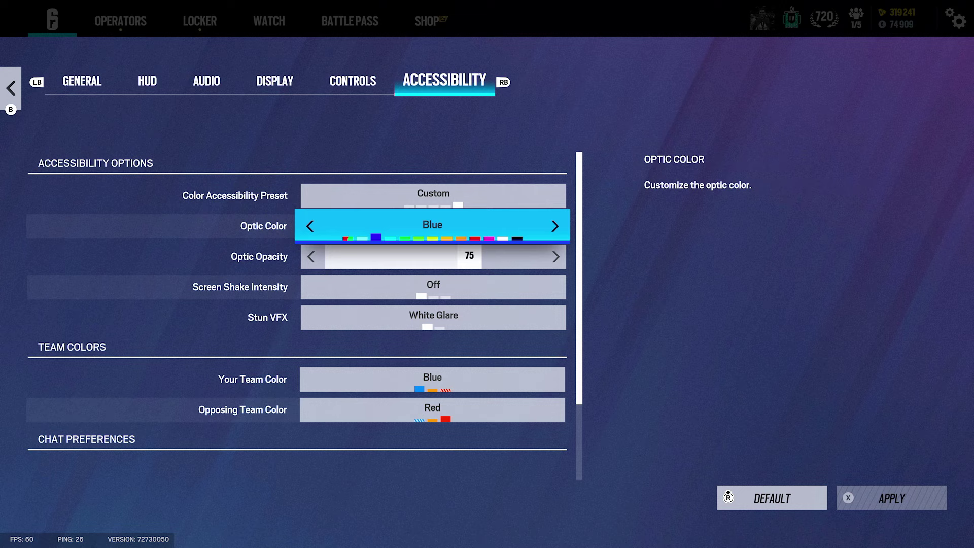
key(Down)
key(Up)
key(Down)
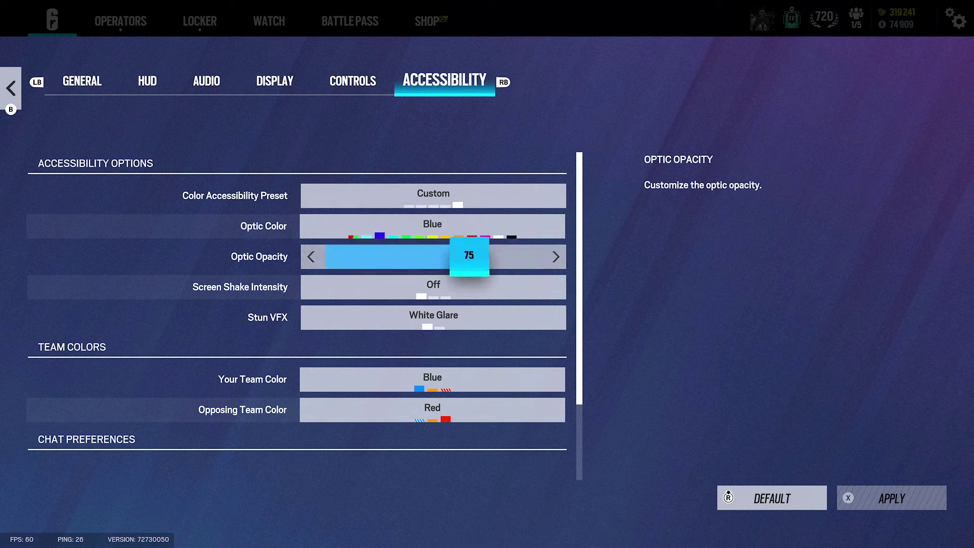
key(Down)
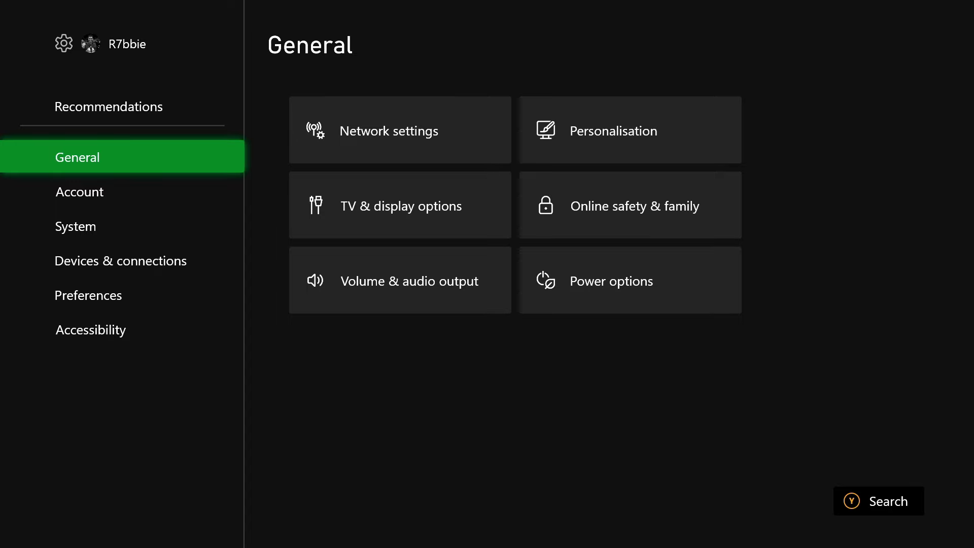
Step: Switch to the Xbox console settings and open Colour filters under Accessibility
key(Down)
key(Down)
key(Down)
key(Down)
key(Down)
key(Right)
Step: Look over the colour filter's Intensity and Correction type options and leave the Colour filters page
key(Down)
key(Down)
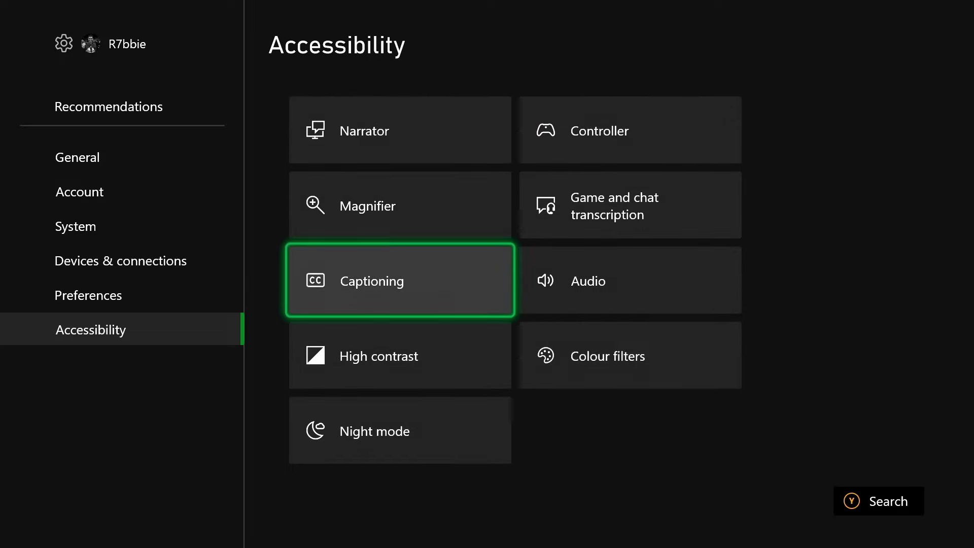
key(Down)
key(Right)
key(Return)
key(Down)
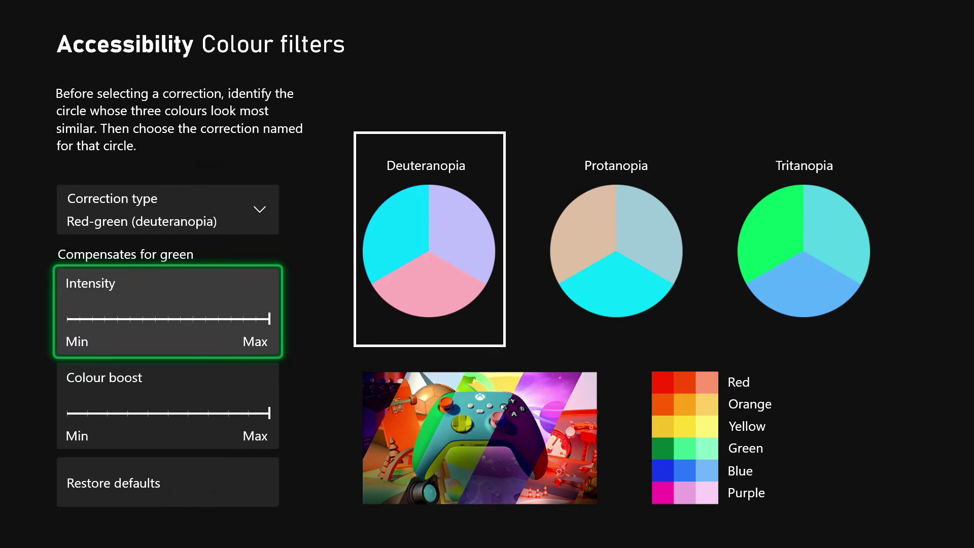
key(Up)
key(Return)
key(Return)
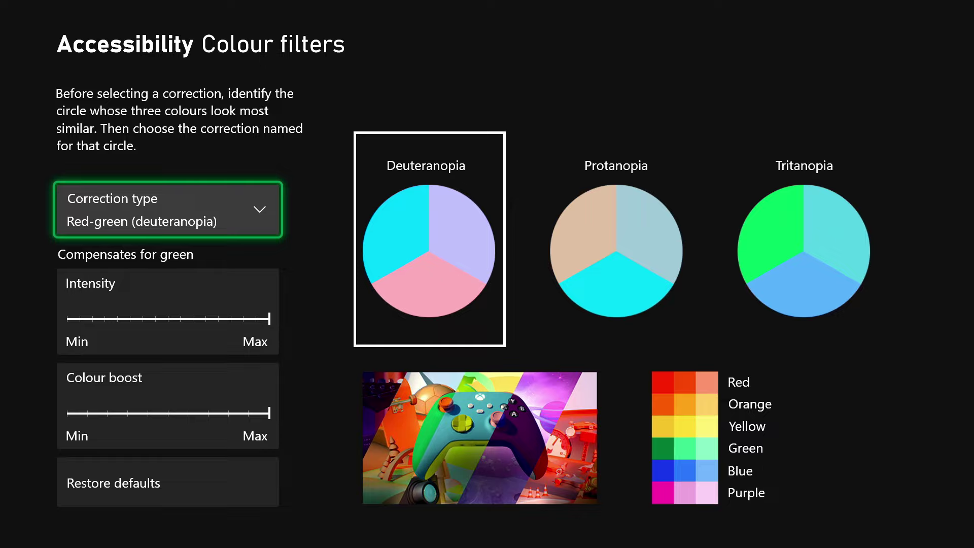
key(Escape)
Step: Return to the console's General settings and open TV & display options
key(Left)
key(Up)
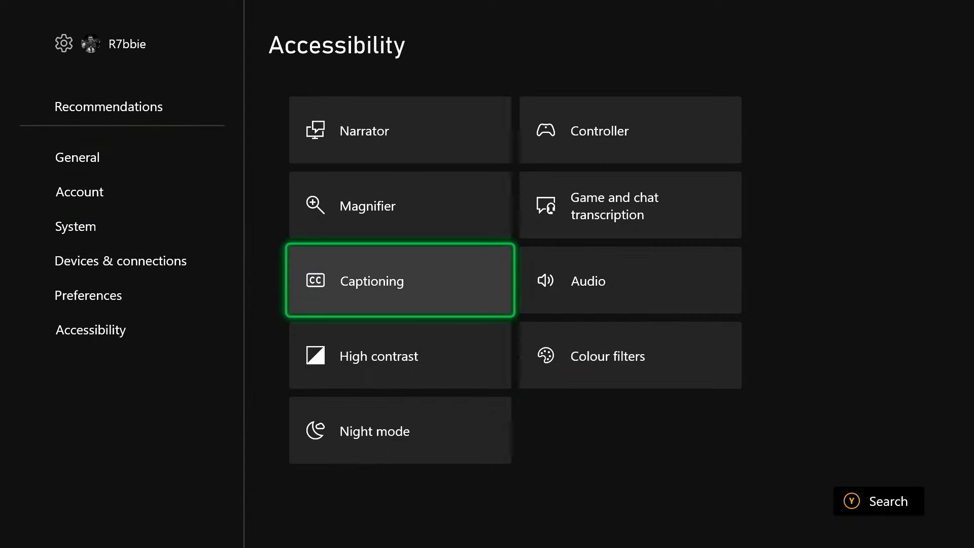
key(Left)
key(Up)
key(Down)
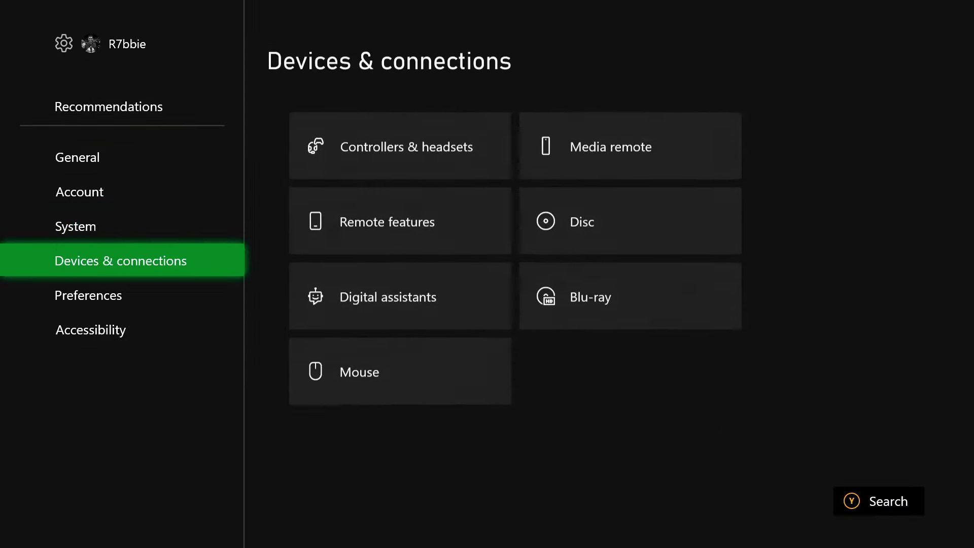
key(Up)
key(Up)
key(Up)
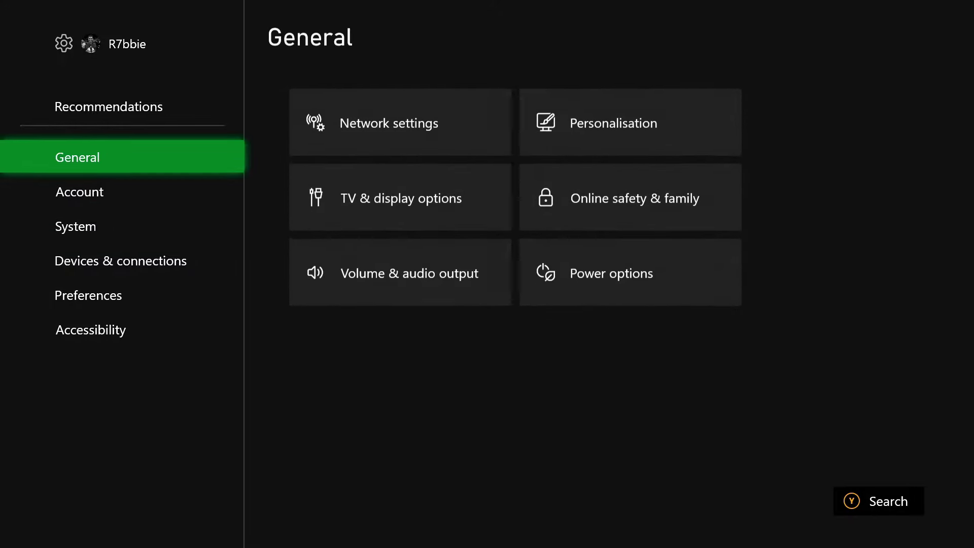
key(Right)
key(Down)
key(Return)
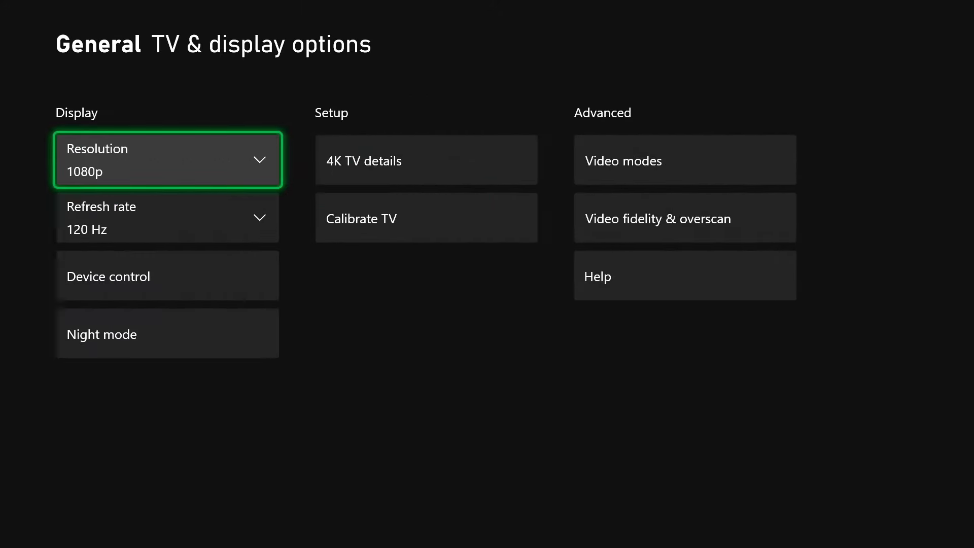
Step: Open the Video fidelity & overscan page from the advanced display options
key(Down)
key(Right)
key(Right)
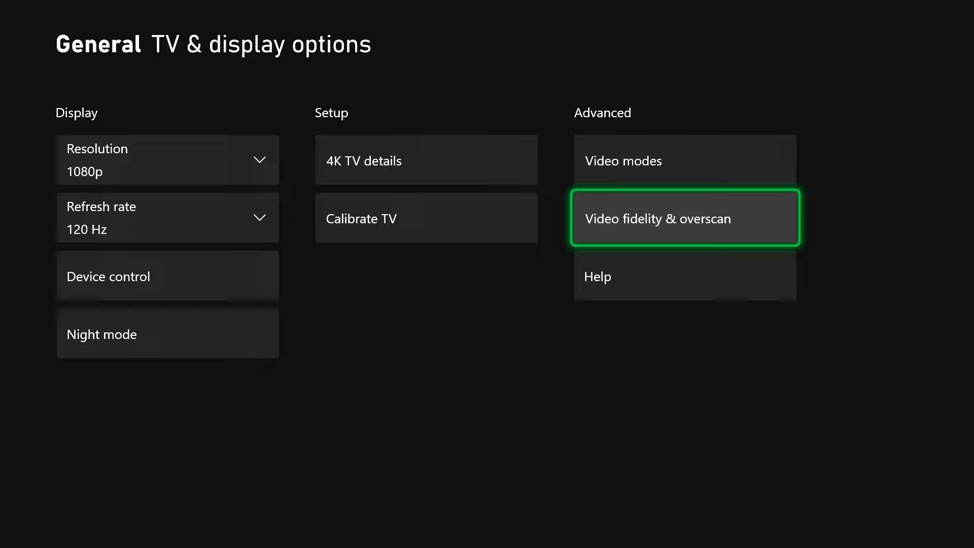
key(Return)
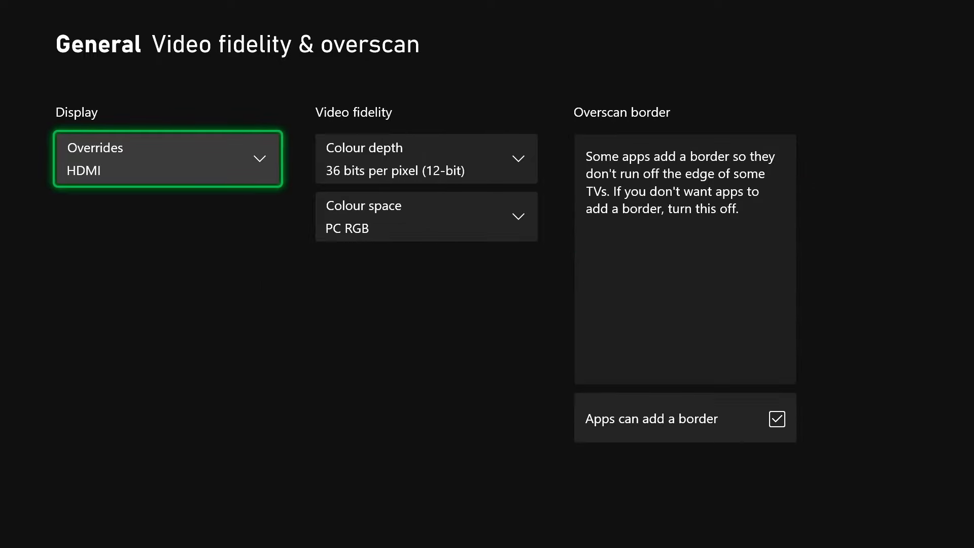
Step: Review the Colour space setting and the Colour depth choices, keep the current depth, and leave the Video fidelity page
key(Right)
key(Down)
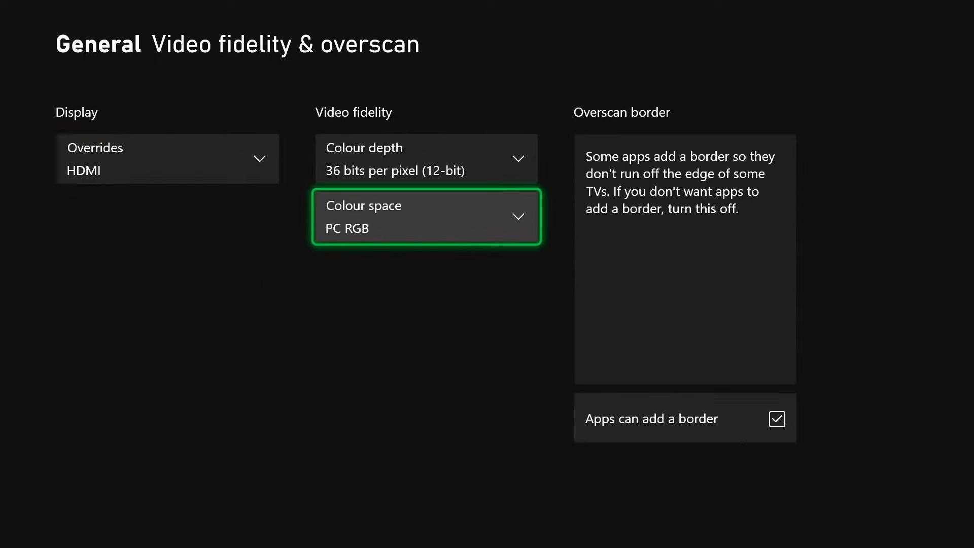
key(Up)
key(Return)
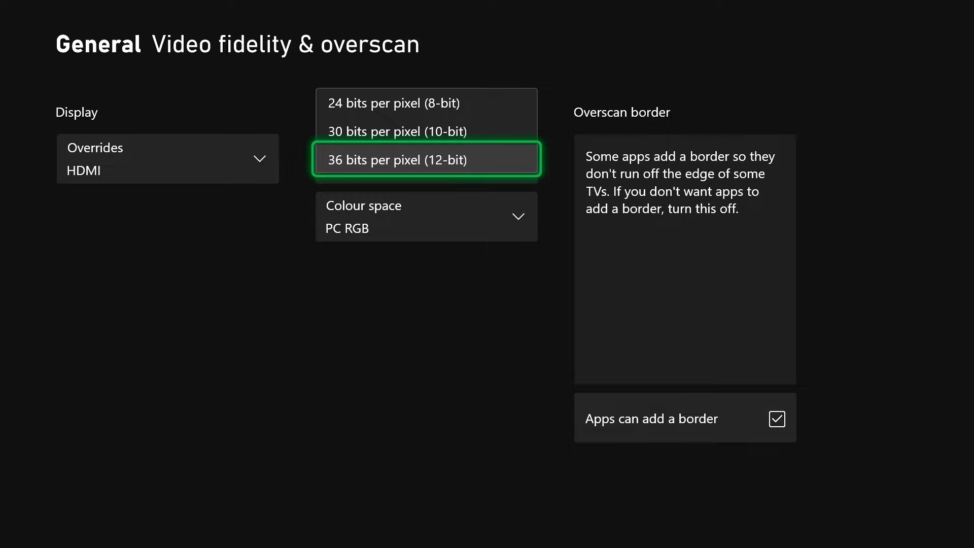
key(Escape)
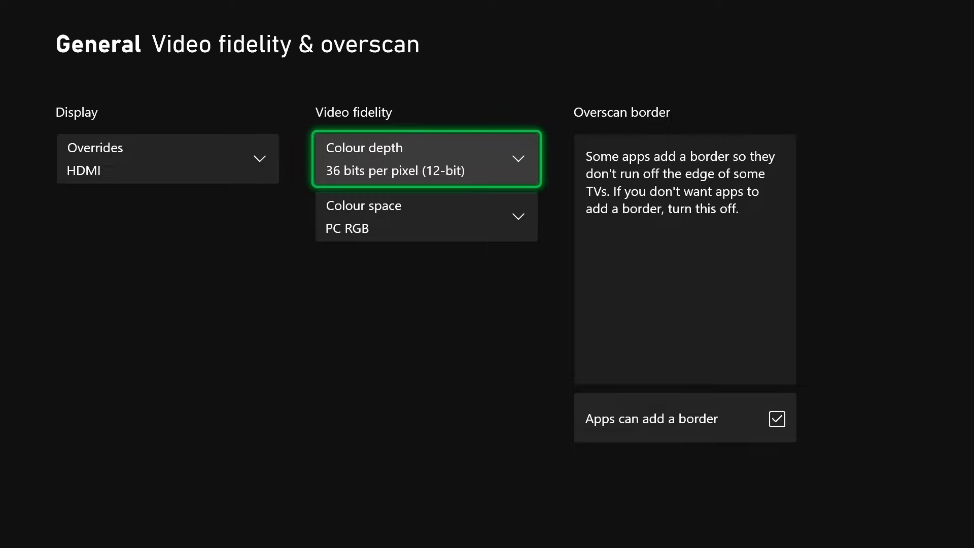
key(Escape)
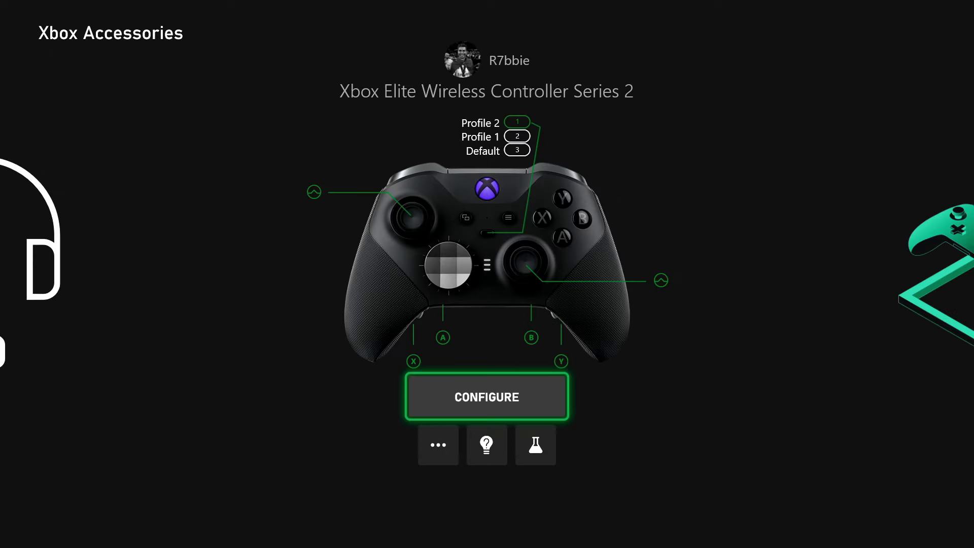
Step: Configure the Xbox Elite Wireless Controller Series 2 in Xbox Accessories and open Profile 2 in Slot 1 for editing
key(Return)
key(Right)
key(Left)
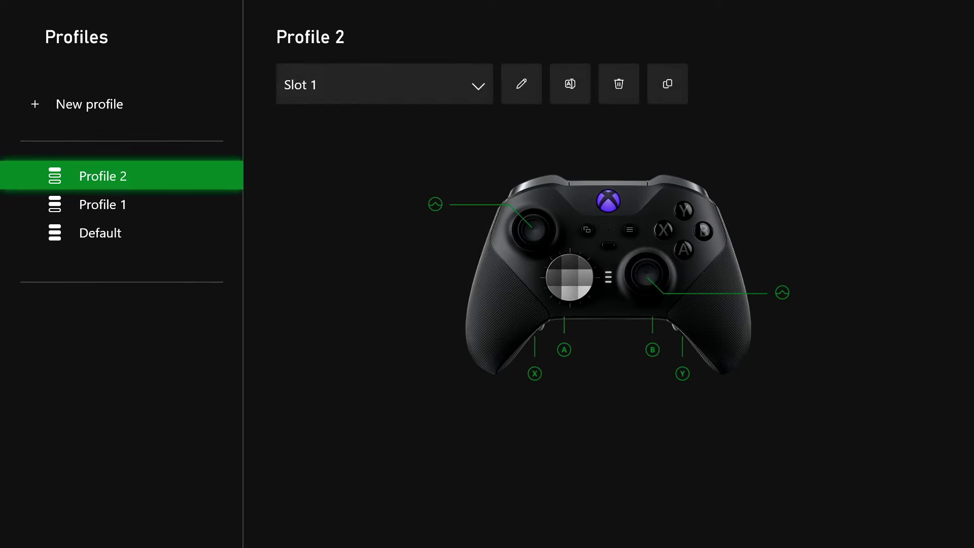
key(Down)
key(Up)
key(Right)
key(Left)
key(Right)
key(Right)
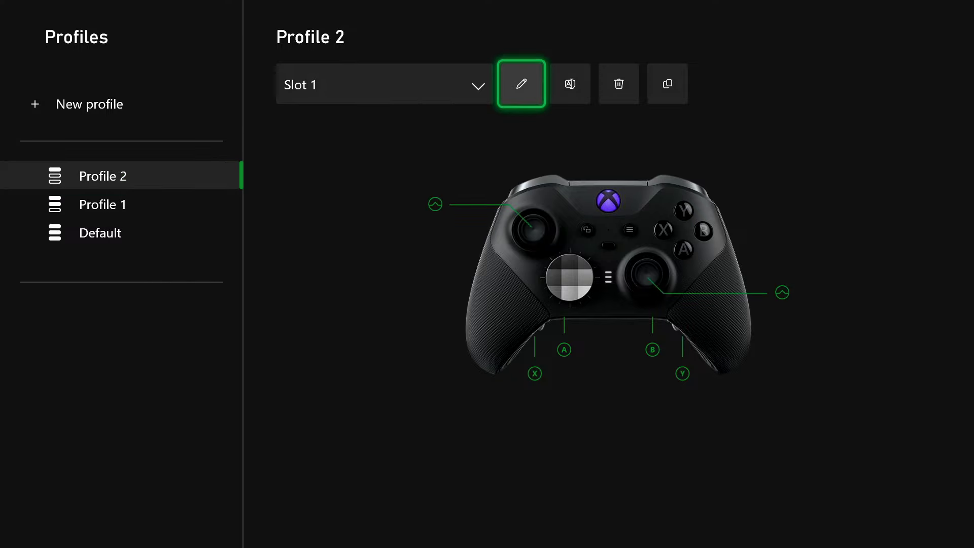
key(Return)
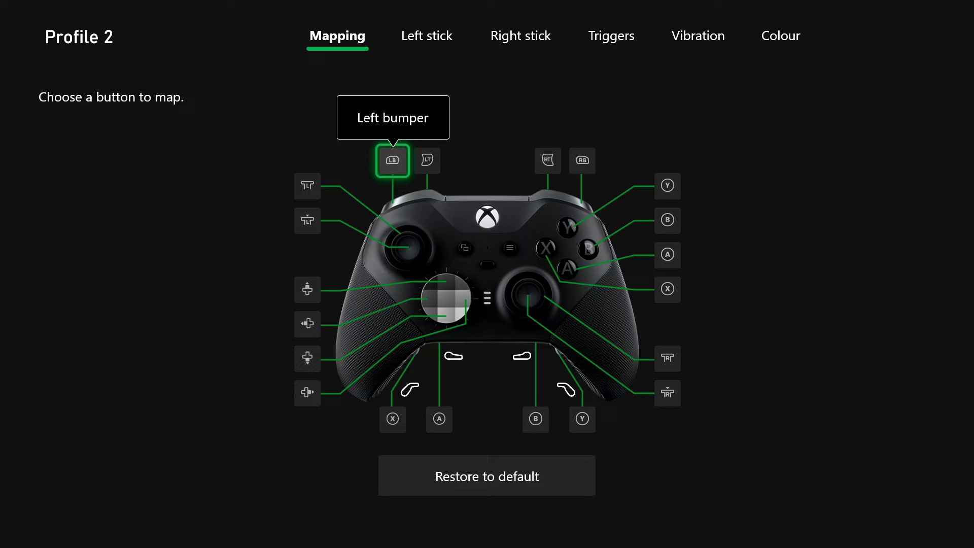
Step: Open the Left stick settings of Profile 2 and examine its sensitivity curve and Curve adjustment
key(ctrl+Tab)
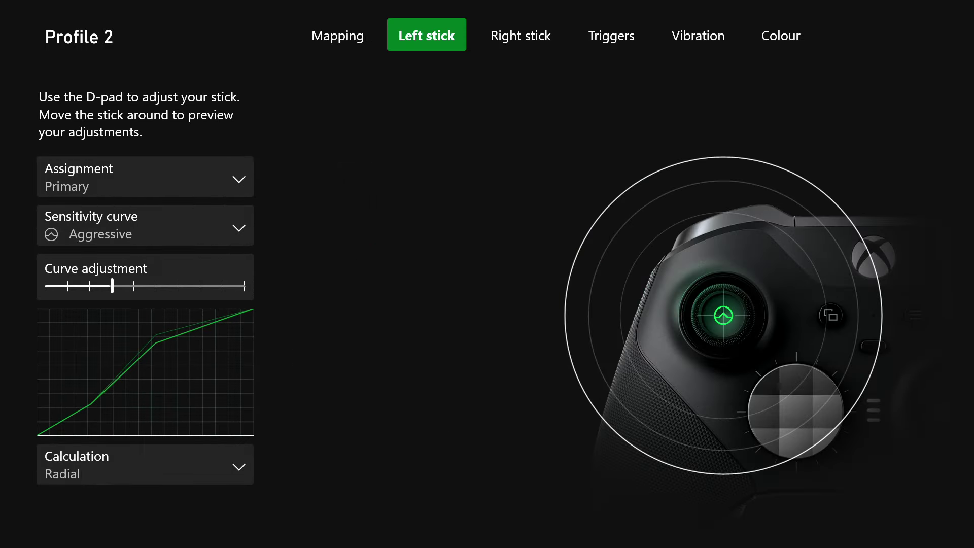
key(Down)
key(Down)
key(Down)
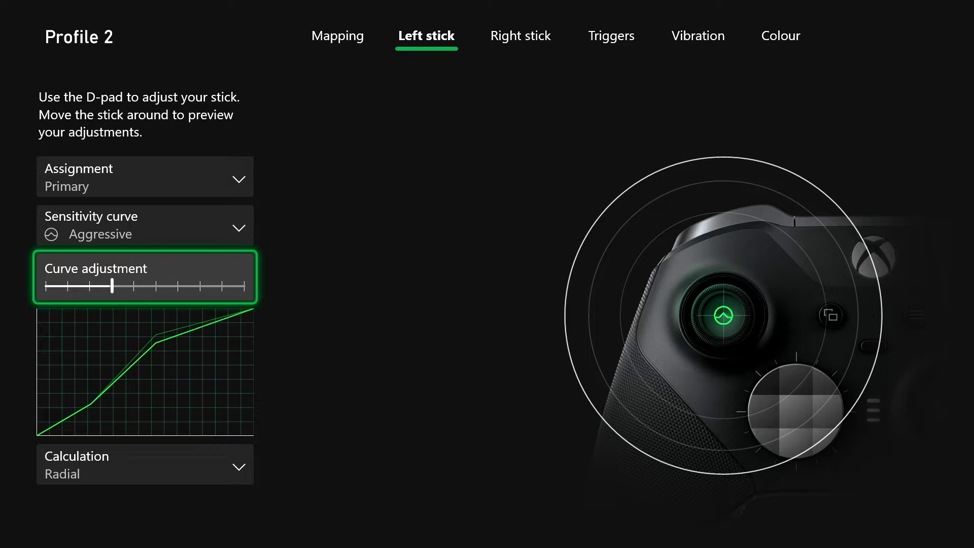
Step: Try the left stick's Curve adjustment at its minimum and return it to the third notch above minimum
key(Left)
key(Left)
key(Left)
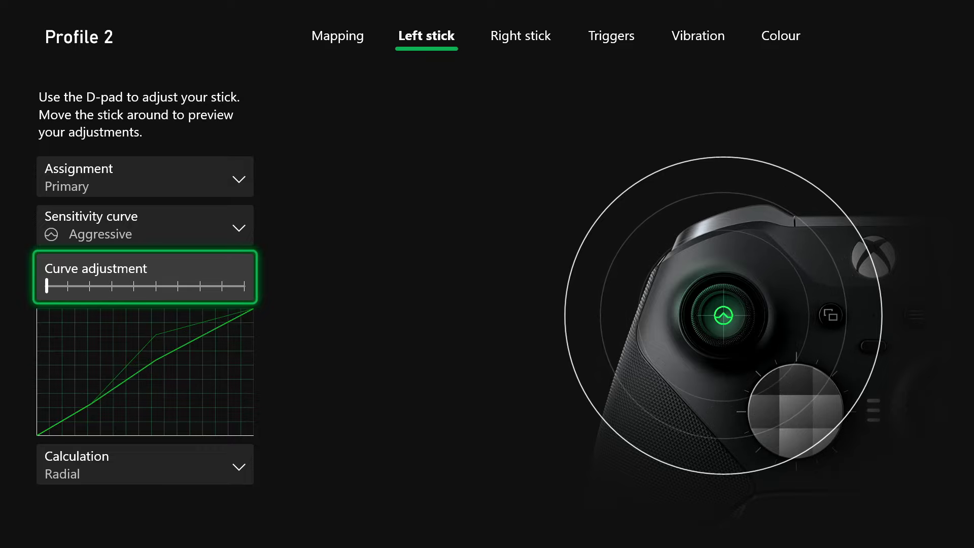
key(Right)
key(Right)
key(Right)
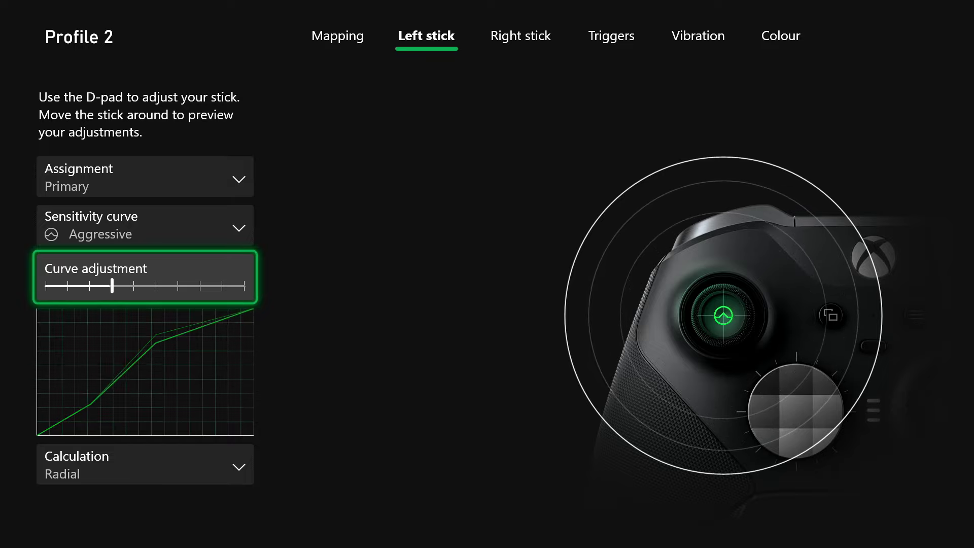
Step: Review the Right stick, Triggers, Vibration and Colour settings of Profile 2
key(ctrl+Tab)
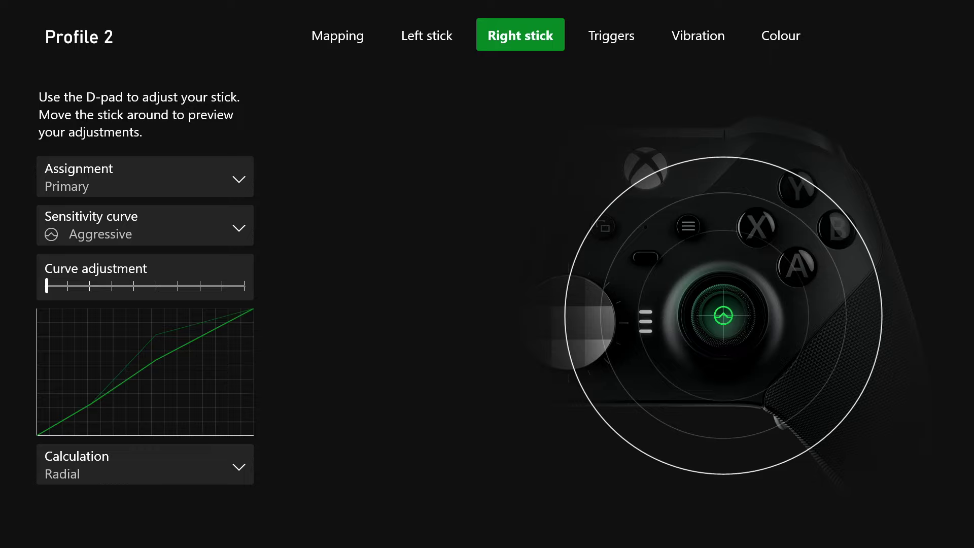
key(Down)
key(Up)
key(Right)
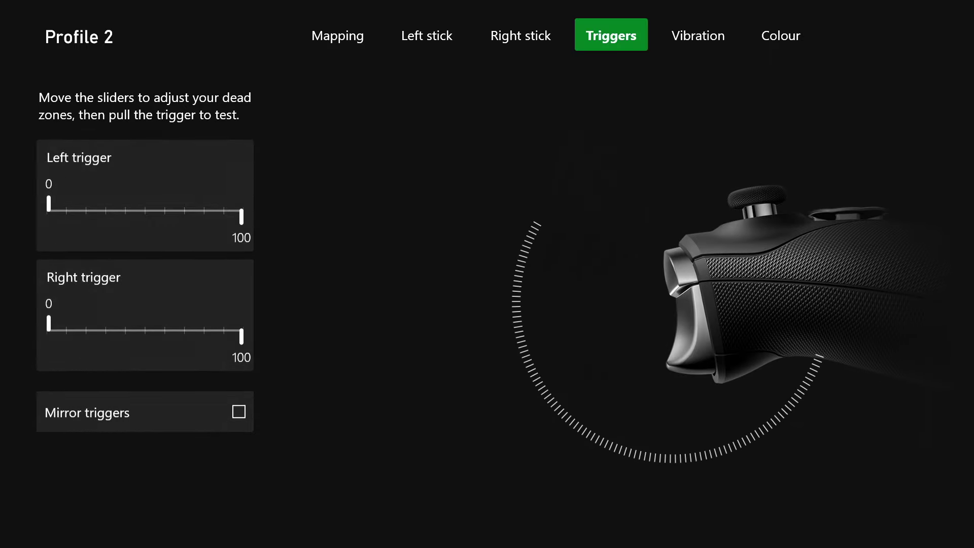
key(Right)
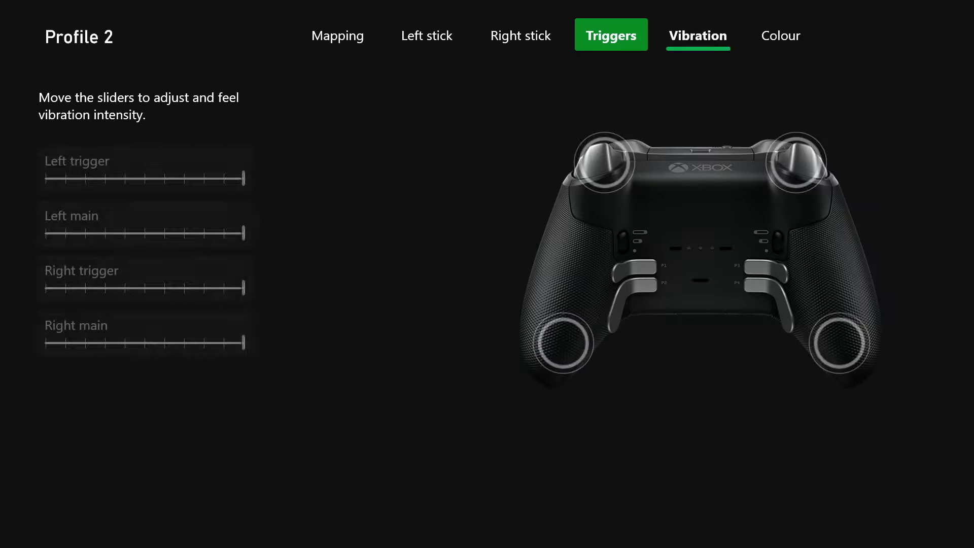
key(Right)
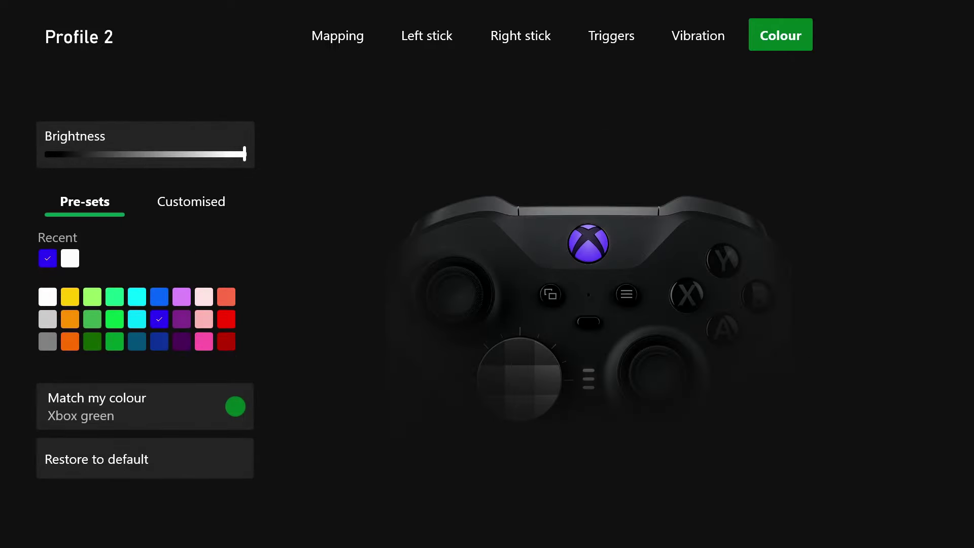
Step: Go back to the Mapping page of Profile 2 and return to the Left stick settings
key(Left)
key(Left)
key(Left)
key(Left)
key(Left)
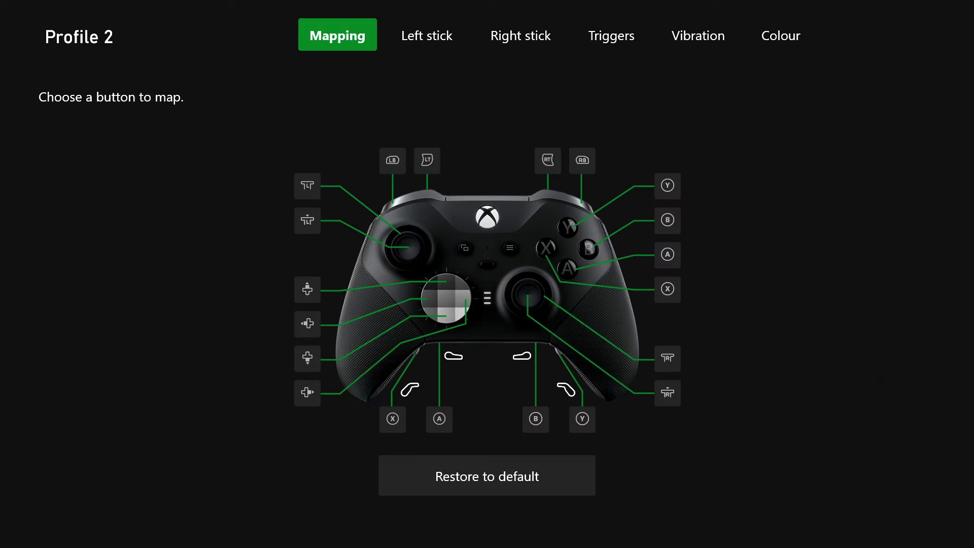
key(Right)
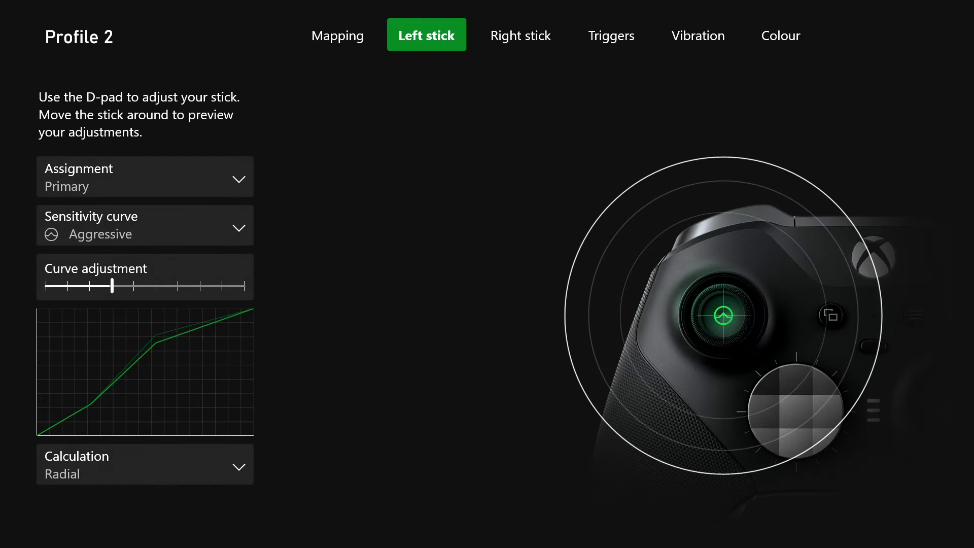